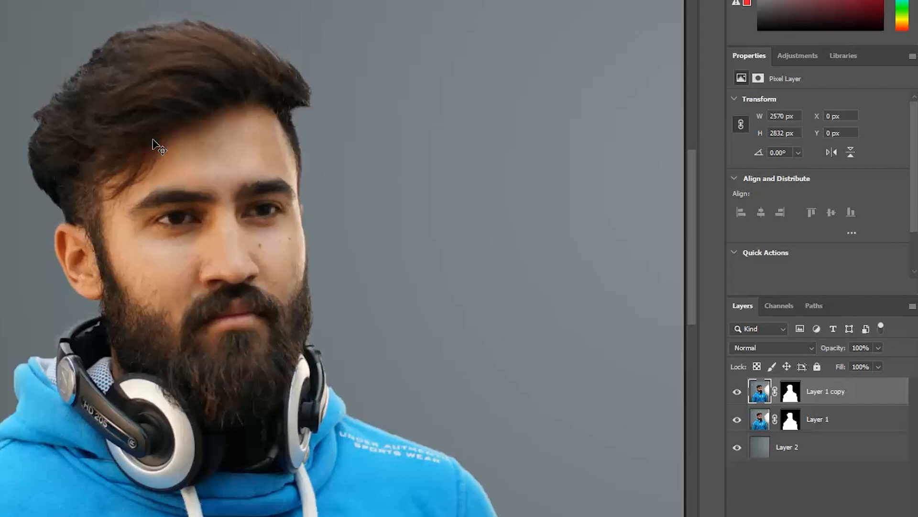
Remove the small blemishes on the forehead of Layer 1 copy with the Spot Healing Brush.
{"action": "left_click_drag", "start_coordinate": [463, 219], "coordinate": [391, 148]}
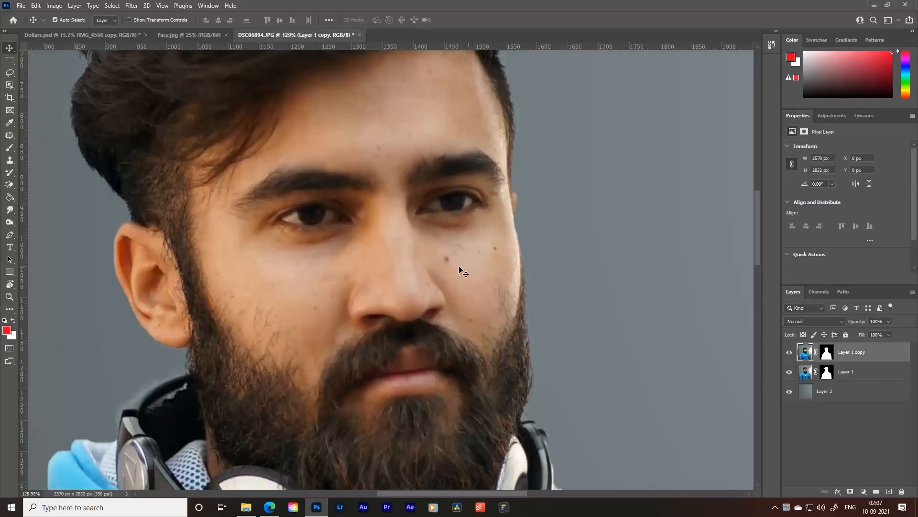
{"action": "left_click_drag", "start_coordinate": [351, 206], "coordinate": [376, 211]}
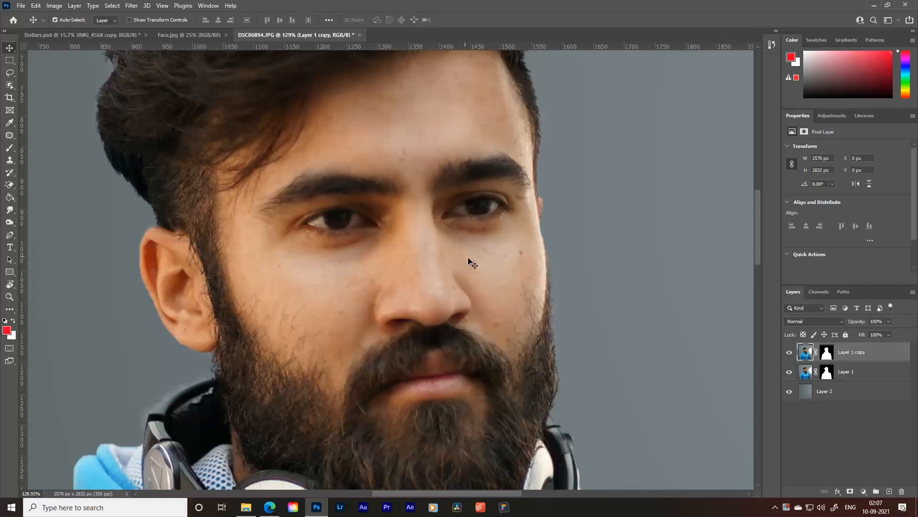
{"action": "right_click", "coordinate": [9, 135]}
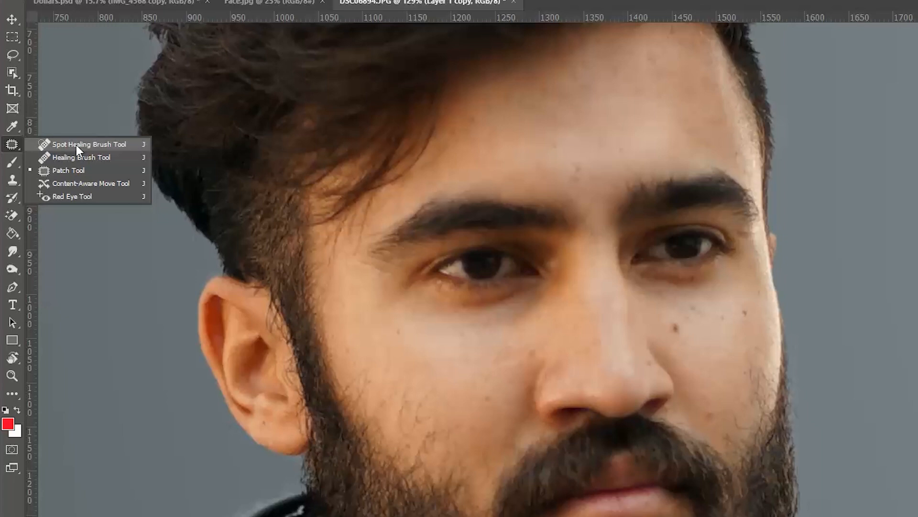
{"action": "left_click", "coordinate": [87, 148]}
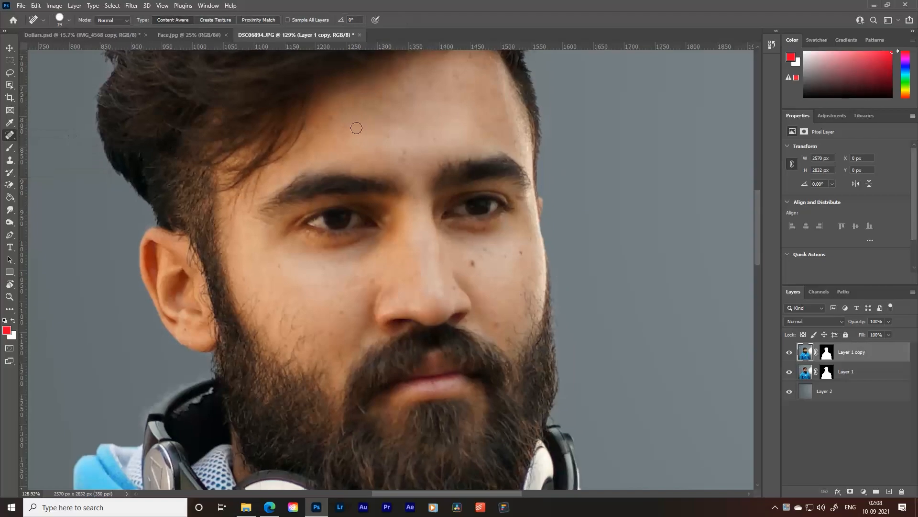
{"action": "left_click", "coordinate": [407, 158]}
{"action": "left_click", "coordinate": [457, 72]}
{"action": "left_click", "coordinate": [432, 83]}
Remove the dark spots on the far cheek beside the nose with the Healing Brush, sampling clean skin from the near cheek.
{"action": "right_click", "coordinate": [9, 135]}
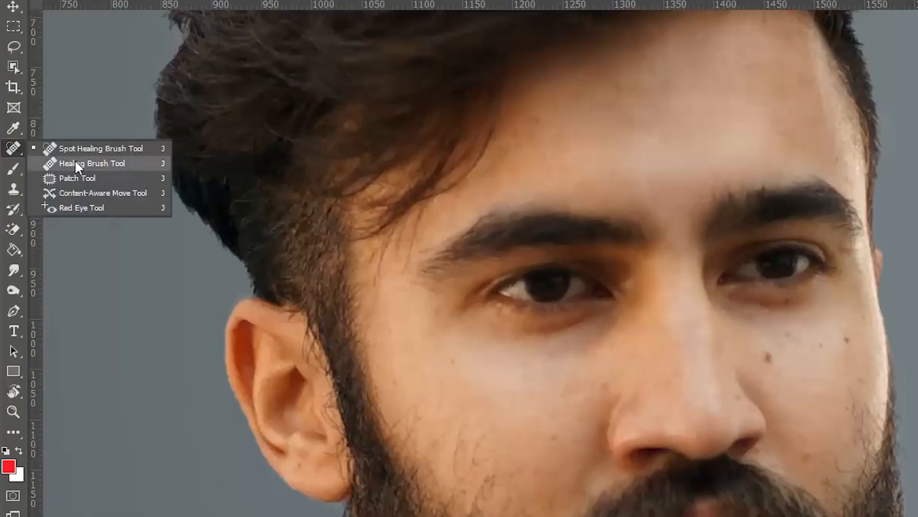
{"action": "left_click", "coordinate": [75, 163]}
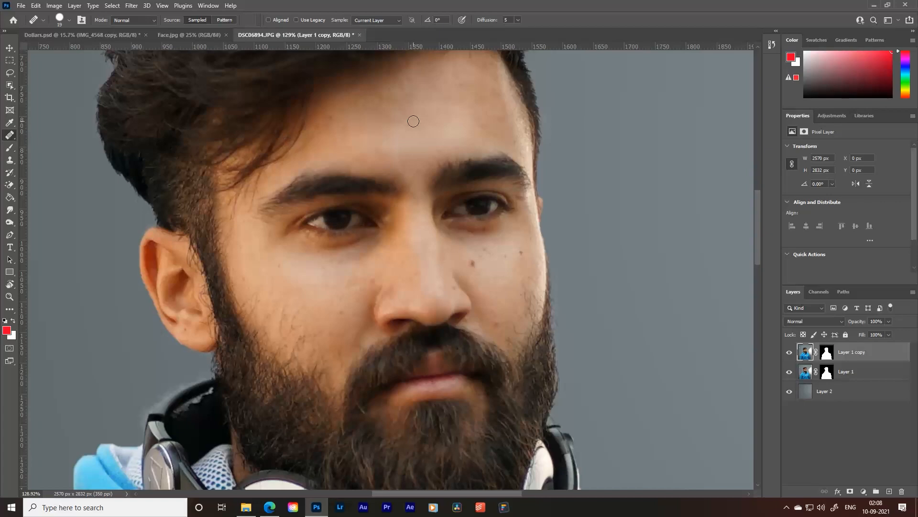
{"action": "left_click", "coordinate": [300, 279], "text": "alt"}
{"action": "left_click", "coordinate": [472, 264]}
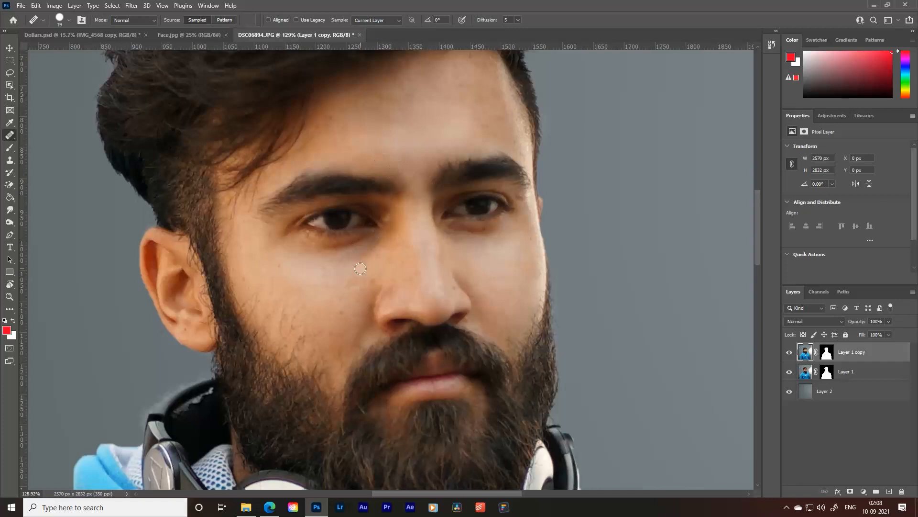
Heal the small blemishes on the near cheek below the eye and beside the nose, resampling clean cheek skin.
{"action": "mouse_move", "coordinate": [319, 248]}
{"action": "left_mouse_down"}
{"action": "mouse_move", "coordinate": [338, 253]}
{"action": "mouse_move", "coordinate": [377, 239]}
{"action": "mouse_move", "coordinate": [362, 270]}
{"action": "mouse_move", "coordinate": [373, 255]}
{"action": "left_mouse_up"}
{"action": "left_click_drag", "start_coordinate": [341, 312], "coordinate": [316, 342]}
{"action": "left_click", "coordinate": [273, 342]}
{"action": "key", "text": "ctrl+z"}
{"action": "left_click", "coordinate": [300, 279], "text": "alt"}
{"action": "left_click_drag", "start_coordinate": [324, 271], "coordinate": [329, 267]}
{"action": "left_click_drag", "start_coordinate": [348, 271], "coordinate": [348, 273]}
{"action": "left_click_drag", "start_coordinate": [339, 307], "coordinate": [347, 285]}
Heal the marks along the far cheek's outer edge above the beard and the stray hairs on the near cheek.
{"action": "left_click_drag", "start_coordinate": [539, 306], "coordinate": [529, 331]}
{"action": "key", "text": "ctrl+z"}
{"action": "left_click_drag", "start_coordinate": [538, 305], "coordinate": [533, 317]}
{"action": "left_click", "coordinate": [511, 337]}
{"action": "mouse_move", "coordinate": [282, 317]}
{"action": "left_mouse_down"}
{"action": "mouse_move", "coordinate": [286, 324]}
{"action": "mouse_move", "coordinate": [292, 305]}
{"action": "left_mouse_up"}
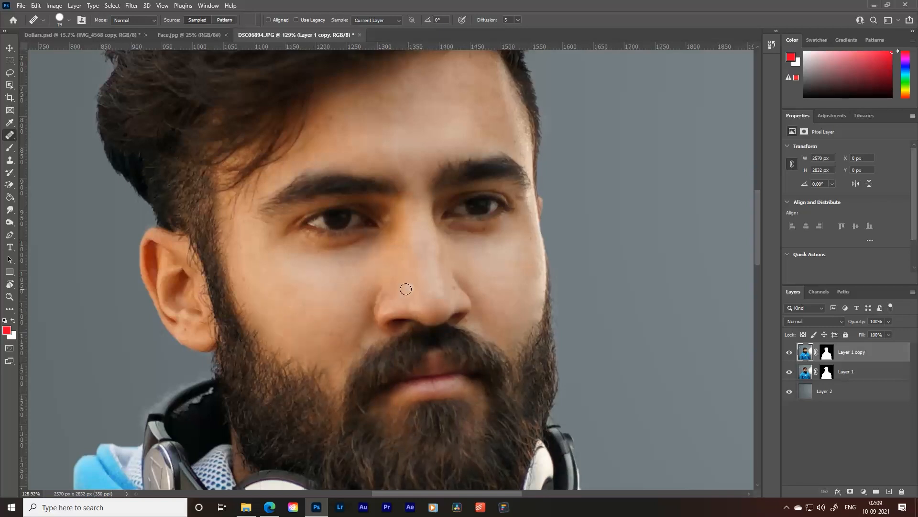
Heal the fine spots around both sides of the nose and in the cheek crease using a smaller Healing Brush.
{"action": "mouse_move", "coordinate": [378, 309]}
{"action": "left_mouse_down"}
{"action": "mouse_move", "coordinate": [377, 285]}
{"action": "mouse_move", "coordinate": [377, 313]}
{"action": "left_mouse_up"}
{"action": "key", "text": "ctrl+z"}
{"action": "key", "text": "bracketleft"}
{"action": "key", "text": "bracketleft"}
{"action": "key", "text": "bracketleft"}
{"action": "scroll", "coordinate": [383, 298], "scroll_direction": "up", "scroll_amount": 2}
{"action": "scroll", "coordinate": [383, 298], "scroll_direction": "up", "scroll_amount": 2}
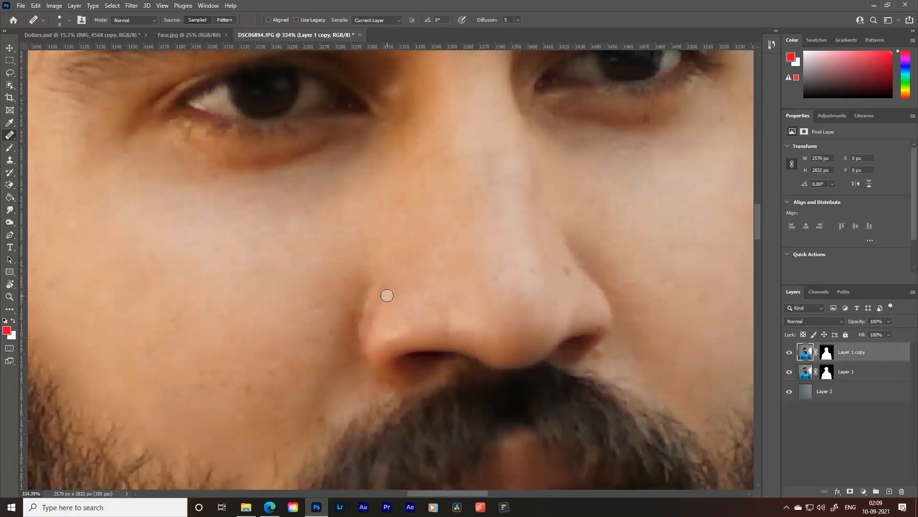
{"action": "mouse_move", "coordinate": [383, 293]}
{"action": "left_mouse_down"}
{"action": "mouse_move", "coordinate": [373, 321]}
{"action": "mouse_move", "coordinate": [351, 324]}
{"action": "left_mouse_up"}
{"action": "left_click", "coordinate": [384, 287]}
{"action": "left_click", "coordinate": [391, 282]}
{"action": "left_click", "coordinate": [367, 310]}
{"action": "left_click", "coordinate": [376, 314]}
{"action": "left_click", "coordinate": [359, 297]}
{"action": "left_click", "coordinate": [360, 297]}
{"action": "left_click", "coordinate": [343, 317]}
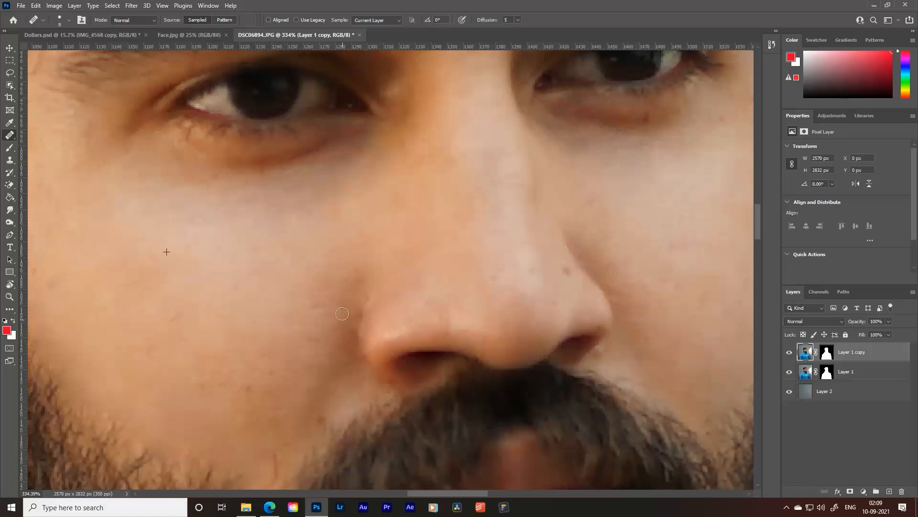
{"action": "left_click", "coordinate": [321, 308]}
{"action": "left_click", "coordinate": [566, 271]}
Compare the face before and after healing by toggling the visibility of Layer 1 copy.
{"action": "mouse_move", "coordinate": [436, 244]}
{"action": "left_mouse_down"}
{"action": "mouse_move", "coordinate": [503, 201]}
{"action": "mouse_move", "coordinate": [399, 267]}
{"action": "left_mouse_up"}
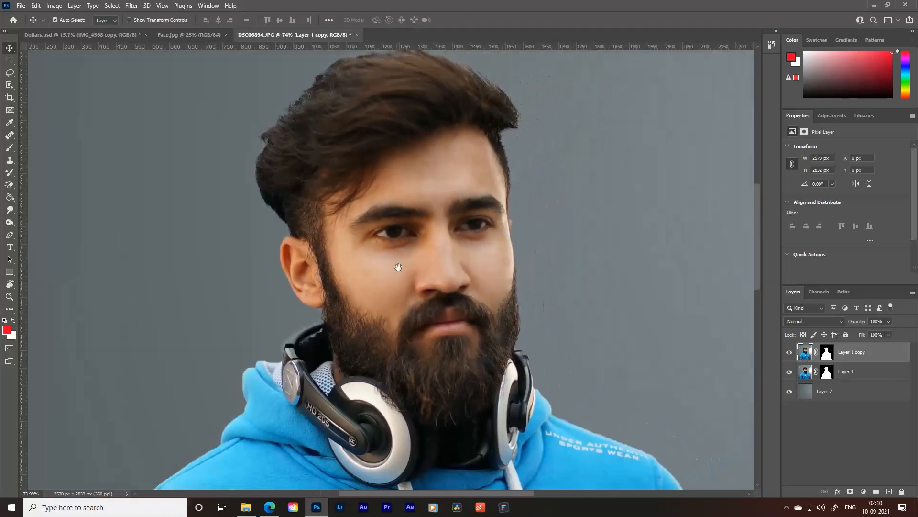
{"action": "scroll", "coordinate": [421, 266], "scroll_direction": "up", "scroll_amount": 3}
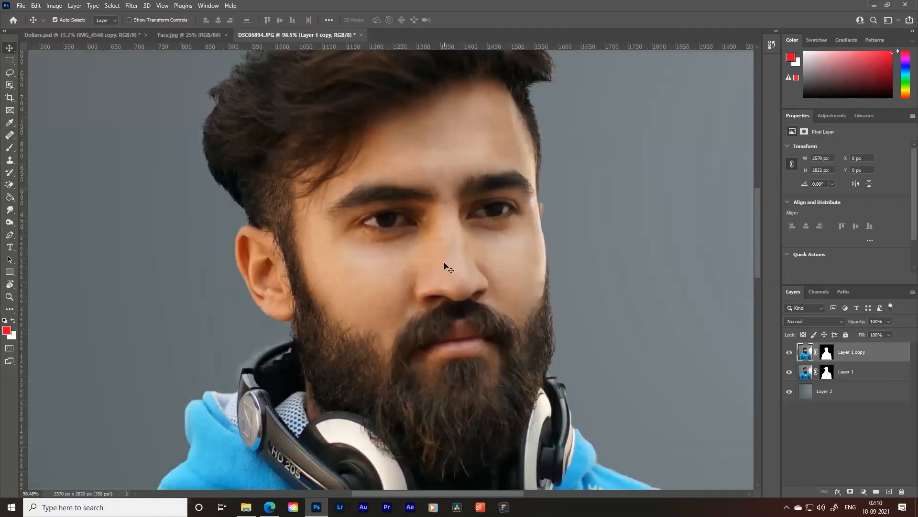
{"action": "left_click", "coordinate": [789, 353]}
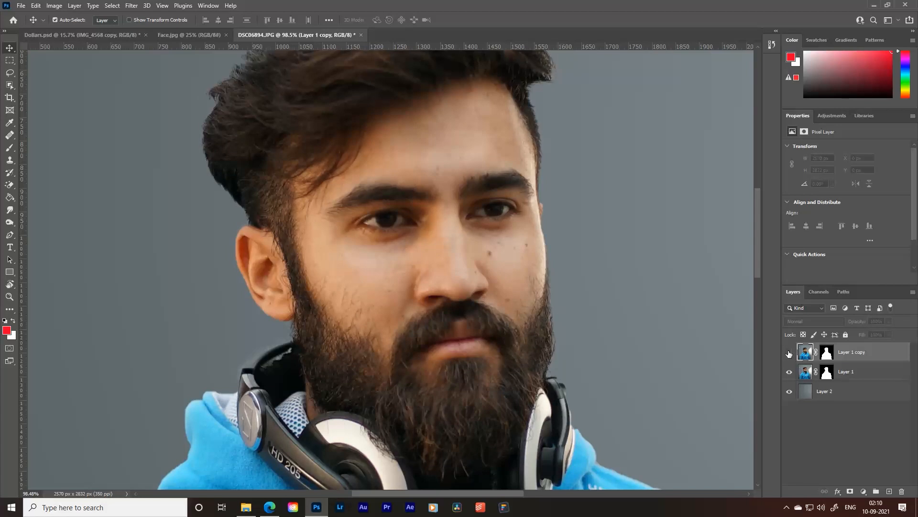
{"action": "left_click", "coordinate": [789, 353]}
{"action": "left_click", "coordinate": [790, 352]}
{"action": "left_click", "coordinate": [789, 353]}
{"action": "left_click", "coordinate": [789, 353]}
{"action": "left_click", "coordinate": [789, 352]}
Hide the original Layer 1 and duplicate the retouched Layer 1 copy.
{"action": "scroll", "coordinate": [478, 254], "scroll_direction": "down", "scroll_amount": 3}
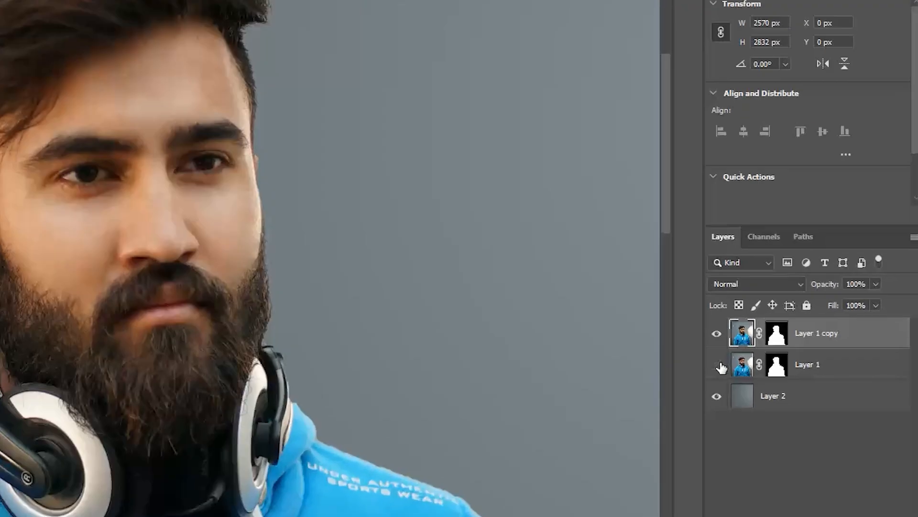
{"action": "key", "text": "ctrl+j"}
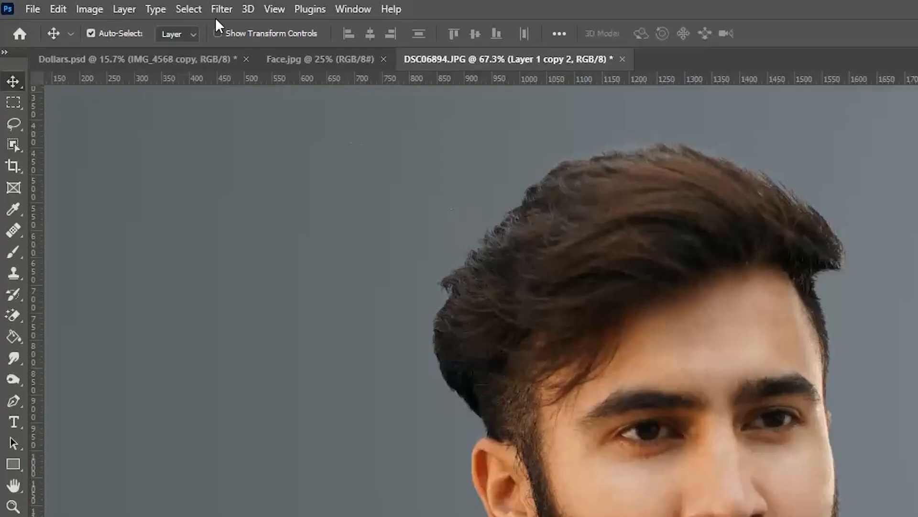
Try sharpening the duplicated layer with a High Pass filter of 2.8 pixels and the Overlay blend mode.
{"action": "left_click", "coordinate": [131, 5]}
{"action": "mouse_move", "coordinate": [252, 358]}
{"action": "left_click", "coordinate": [457, 373]}
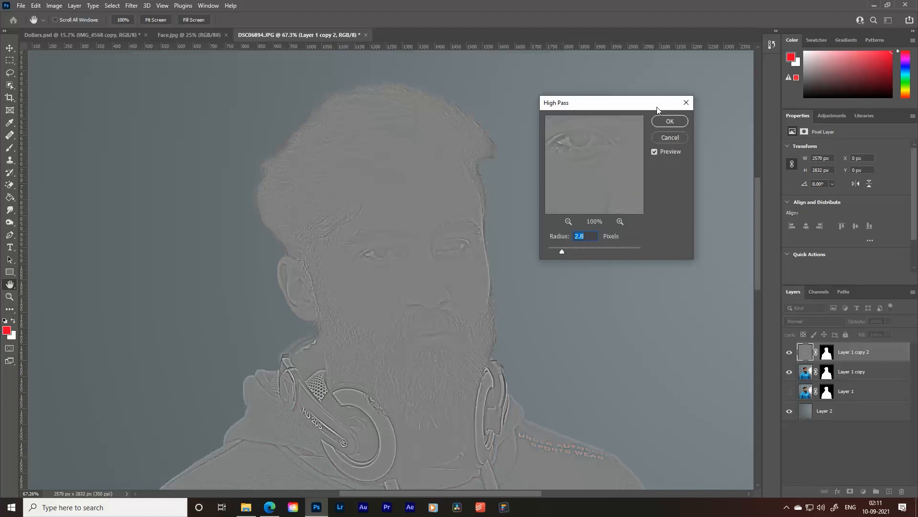
{"action": "left_click", "coordinate": [670, 121]}
{"action": "left_click", "coordinate": [795, 321]}
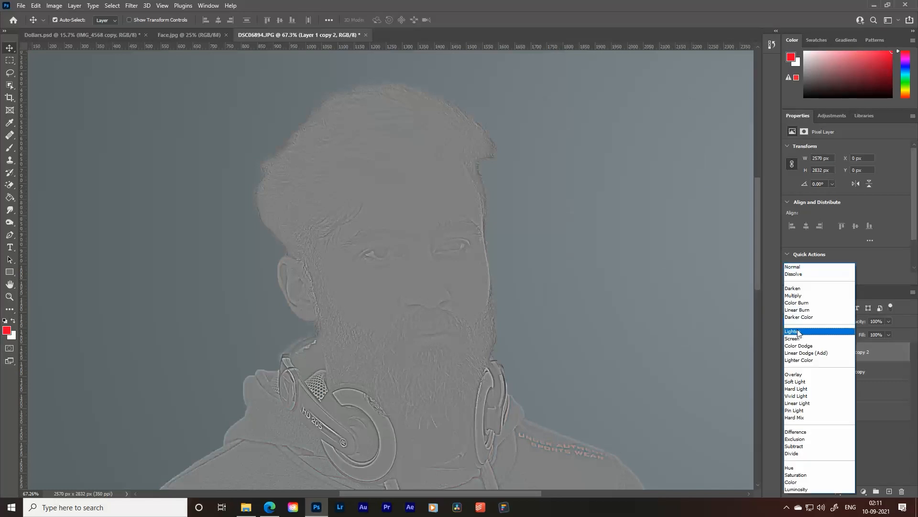
{"action": "left_click", "coordinate": [809, 373]}
Compare the facial detail with and without the sharpened High Pass layer.
{"action": "left_click", "coordinate": [500, 306]}
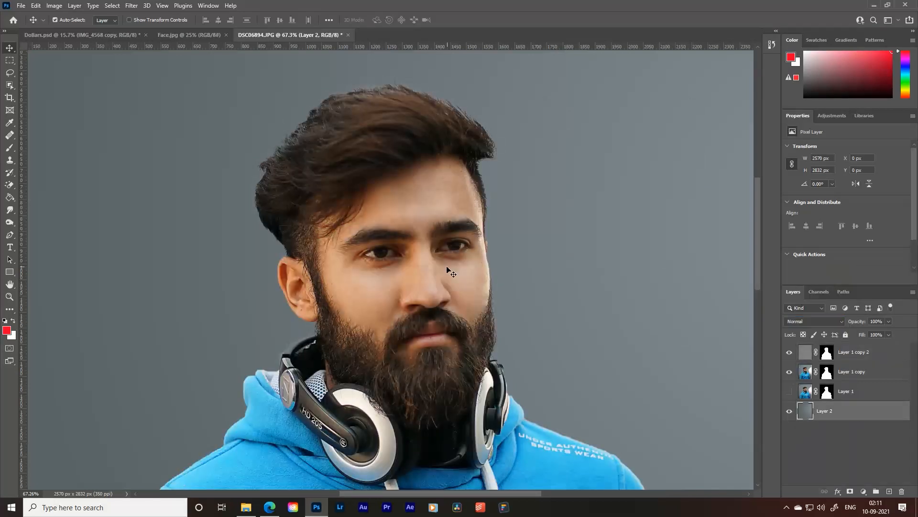
{"action": "scroll", "coordinate": [447, 271], "scroll_direction": "up", "scroll_amount": 5}
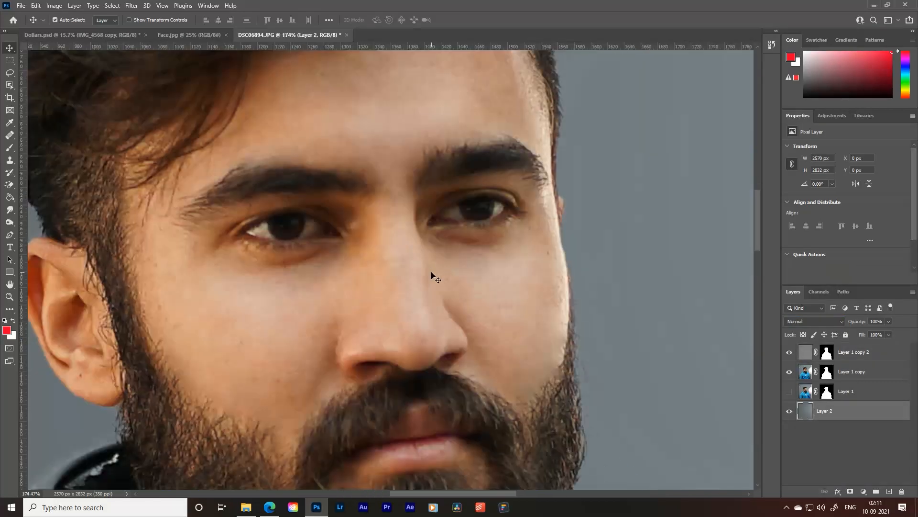
{"action": "left_click", "coordinate": [790, 353]}
{"action": "left_click", "coordinate": [793, 352]}
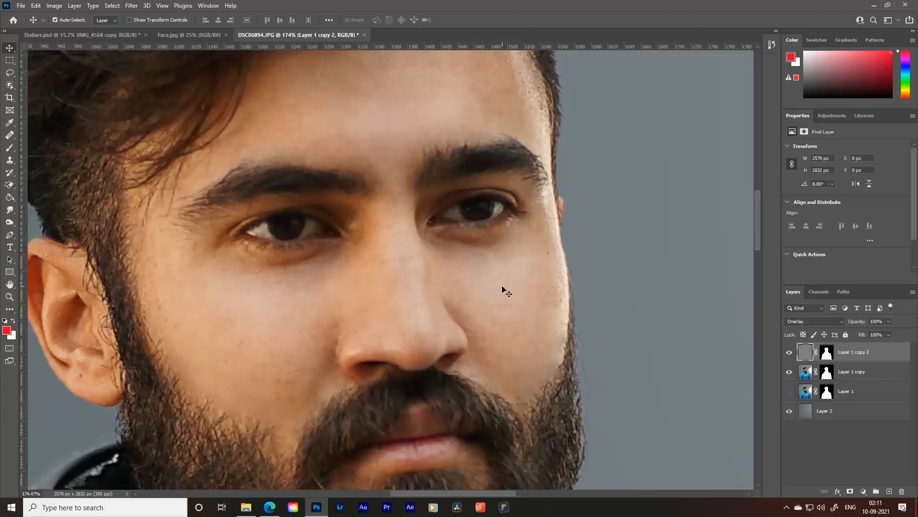
Undo the Overlay blending and the High Pass filter on the duplicated layer.
{"action": "key", "text": "ctrl+comma"}
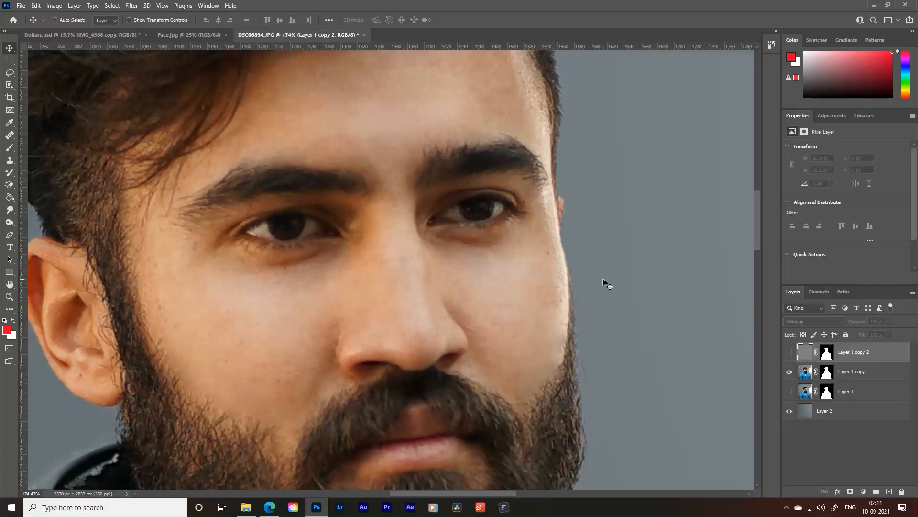
{"action": "key", "text": "ctrl+z"}
{"action": "key", "text": "ctrl+z"}
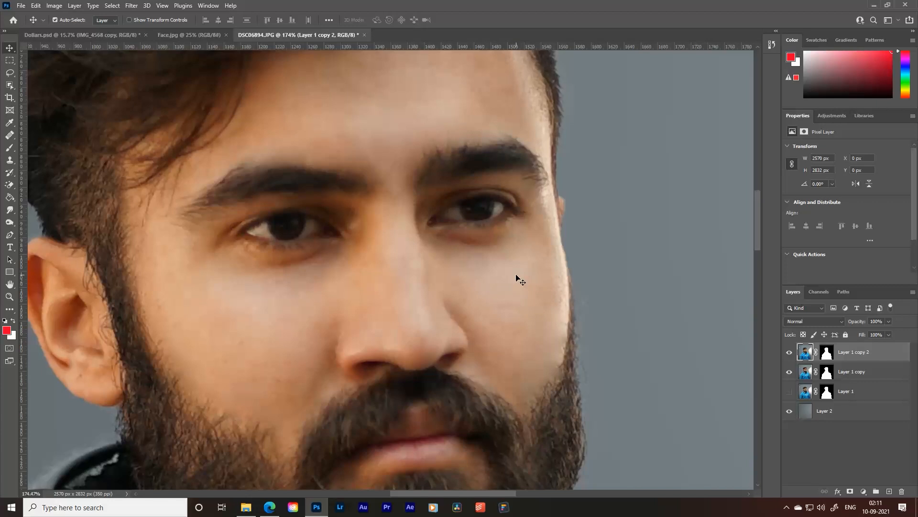
Invert the colours of the duplicated layer and apply a High Pass filter with a 5.4 pixel radius.
{"action": "key", "text": "ctrl+i"}
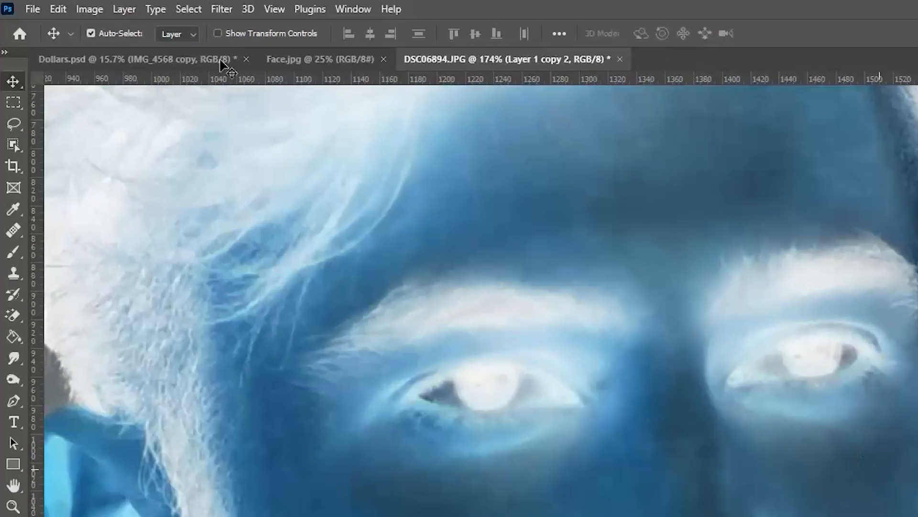
{"action": "left_click", "coordinate": [132, 5]}
{"action": "mouse_move", "coordinate": [104, 379]}
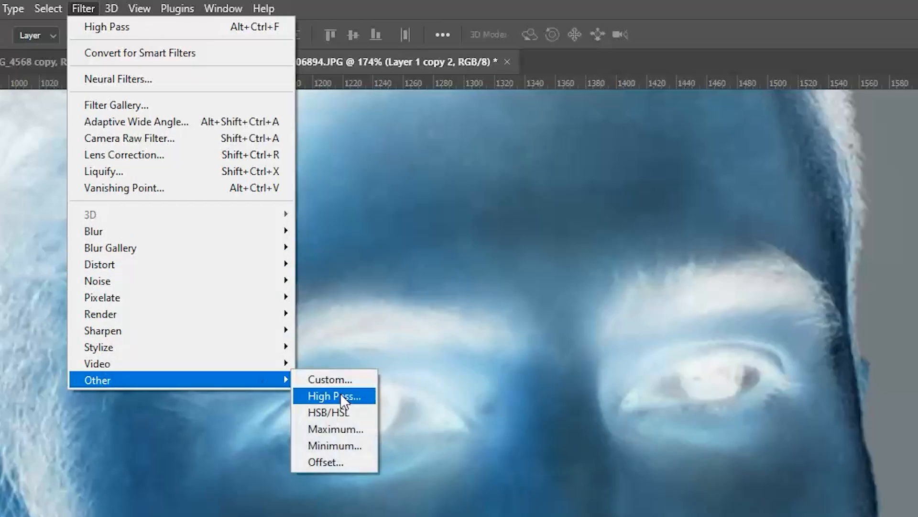
{"action": "left_click", "coordinate": [340, 393]}
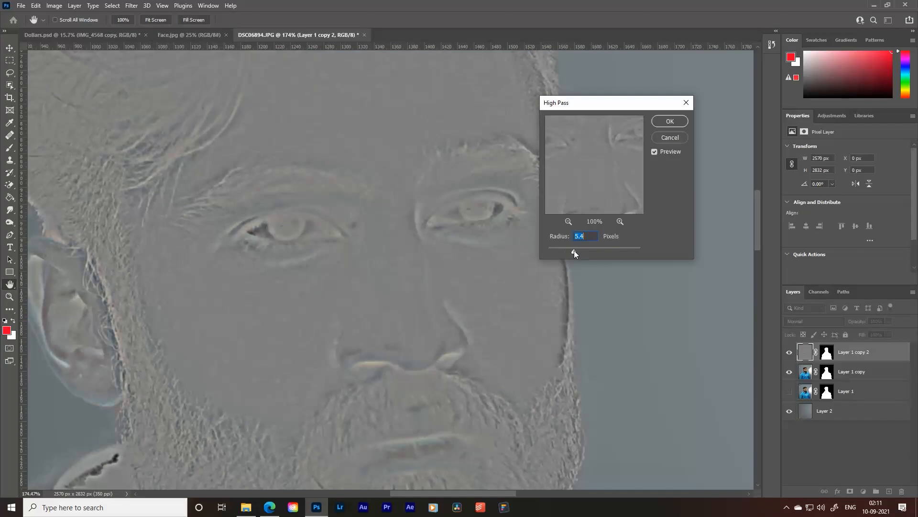
{"action": "left_click", "coordinate": [669, 121]}
Set the inverted High Pass layer's blend mode to Vivid Light and apply a Gaussian Blur of 3.9 pixels.
{"action": "left_click", "coordinate": [797, 320]}
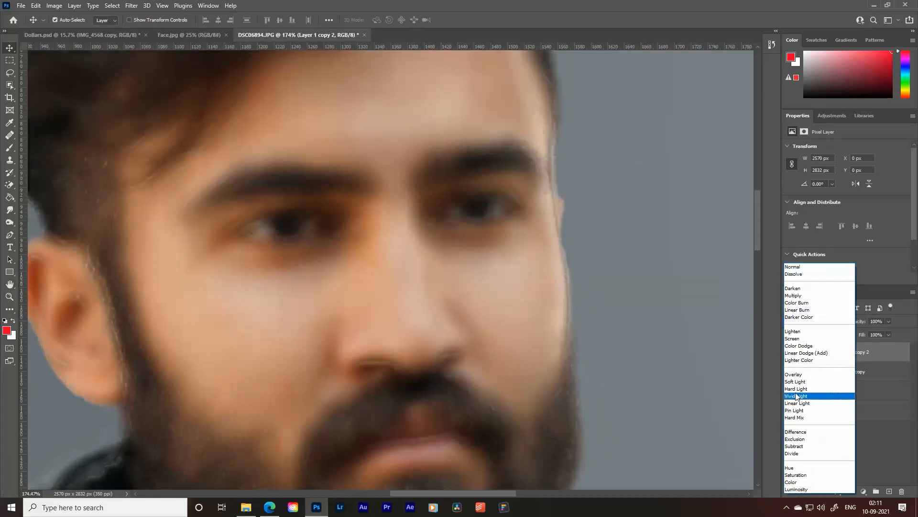
{"action": "left_click", "coordinate": [796, 396]}
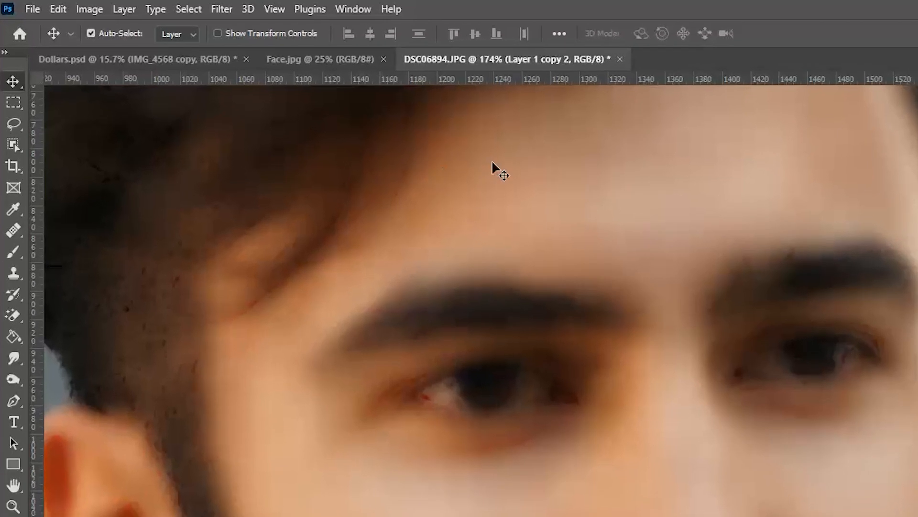
{"action": "left_click", "coordinate": [131, 5]}
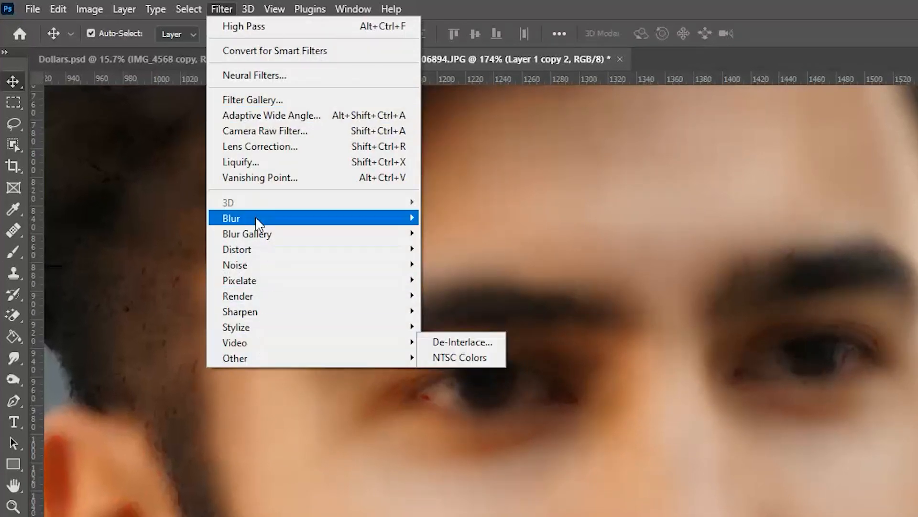
{"action": "mouse_move", "coordinate": [257, 217]}
{"action": "left_click", "coordinate": [463, 278]}
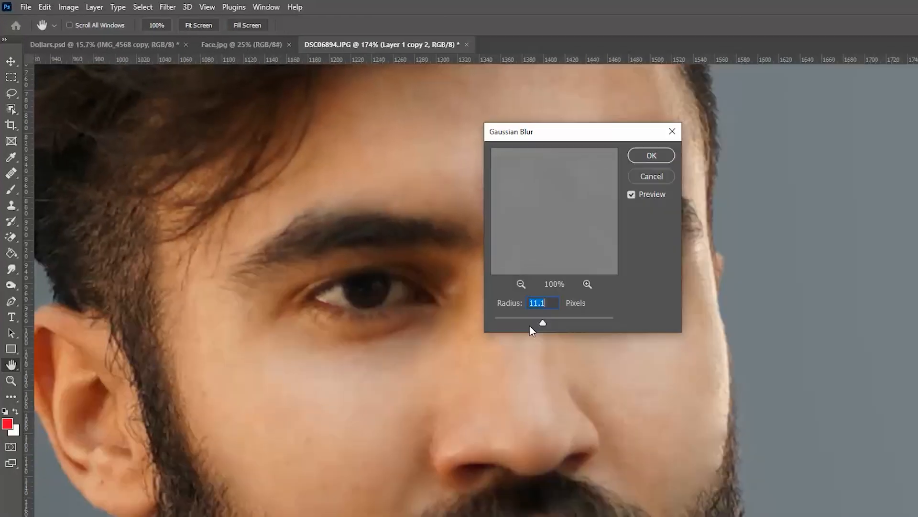
{"action": "left_click_drag", "start_coordinate": [423, 251], "coordinate": [397, 250]}
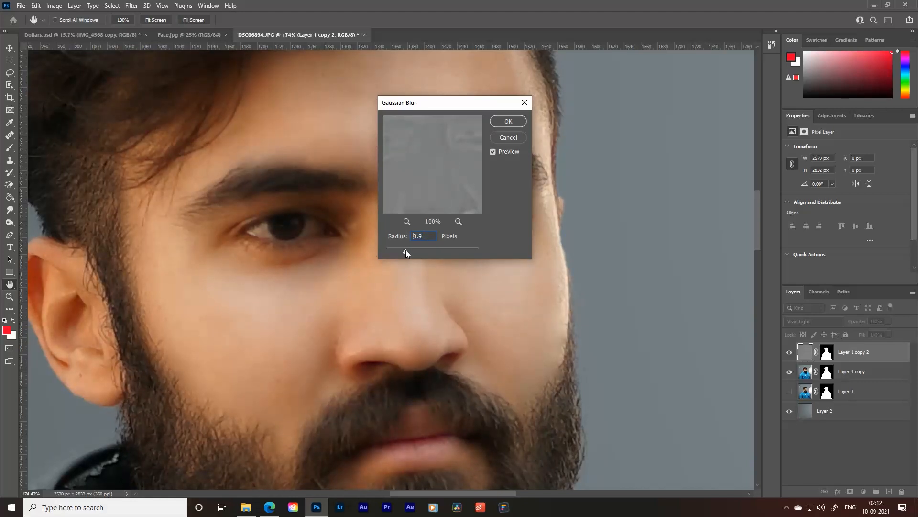
{"action": "left_click", "coordinate": [501, 121]}
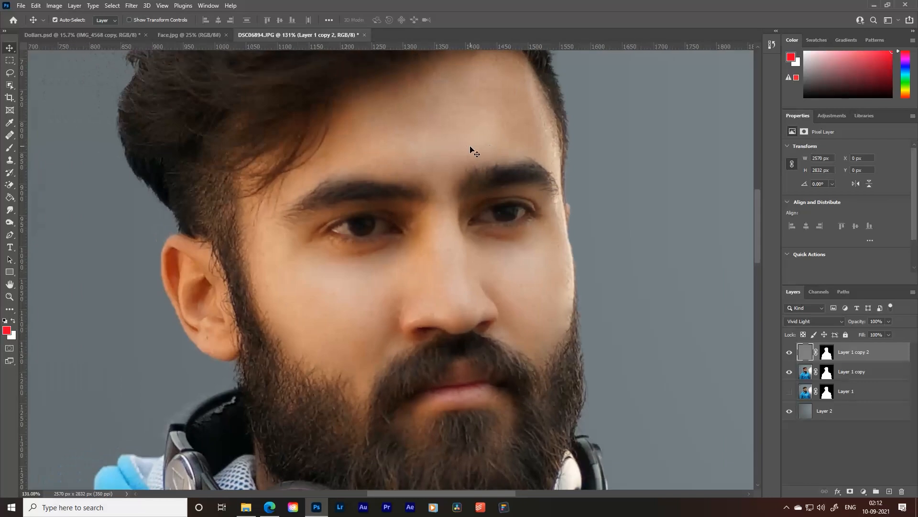
Apply the mask on Layer 1 copy 2 permanently and add a new black mask that hides the smoothing.
{"action": "scroll", "coordinate": [424, 232], "scroll_direction": "down", "scroll_amount": 5}
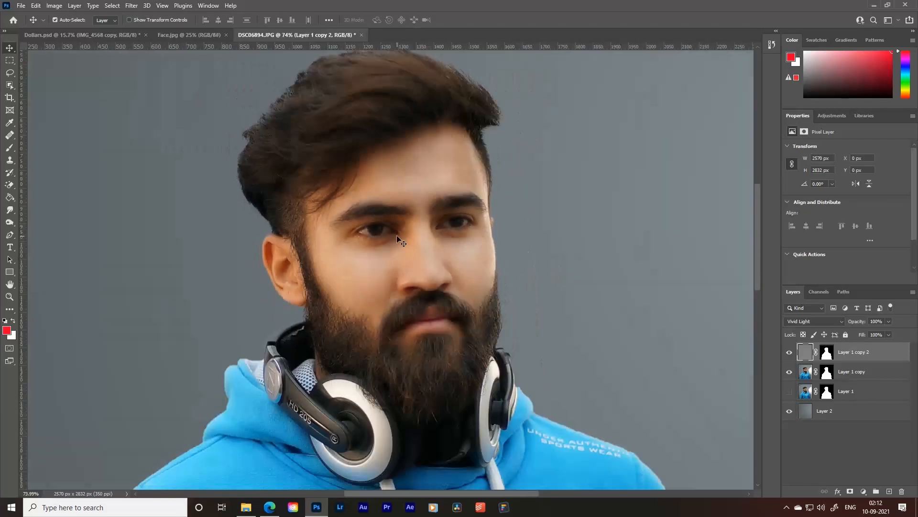
{"action": "scroll", "coordinate": [401, 73], "scroll_direction": "up", "scroll_amount": 5}
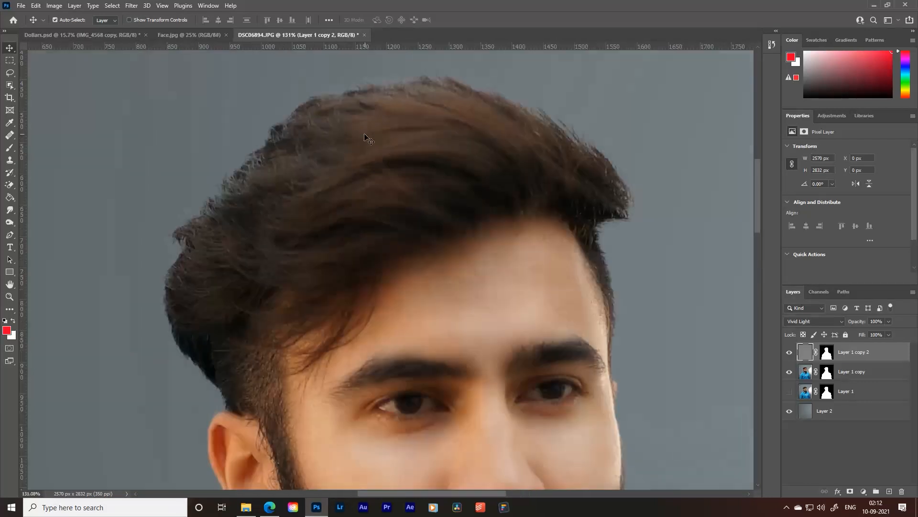
{"action": "scroll", "coordinate": [377, 102], "scroll_direction": "down", "scroll_amount": 4}
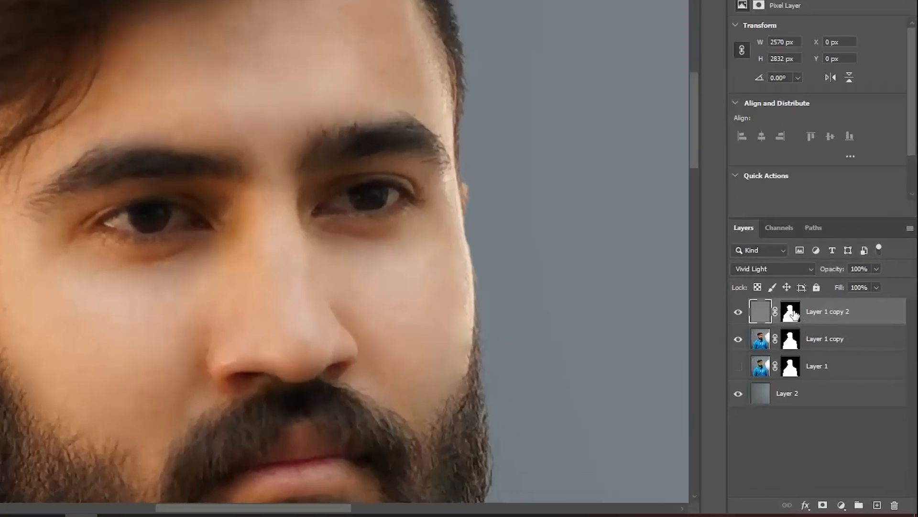
{"action": "right_click", "coordinate": [792, 314]}
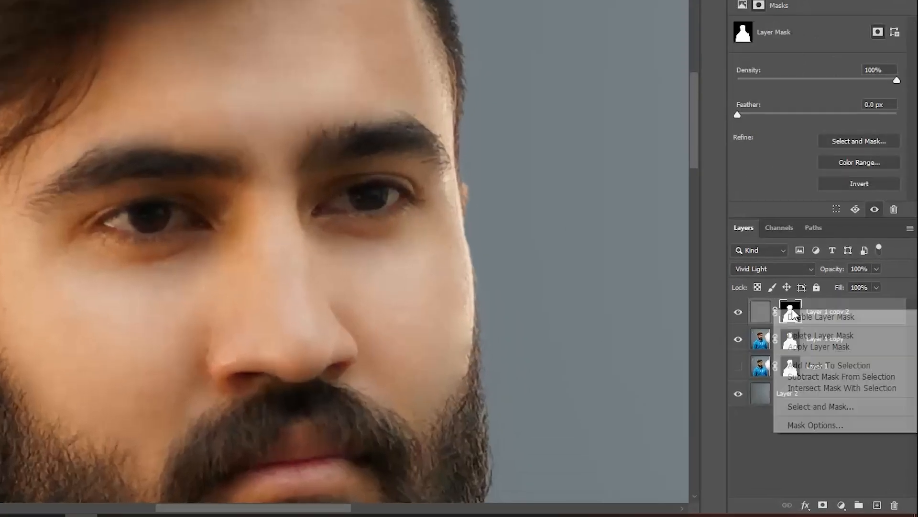
{"action": "left_click", "coordinate": [802, 350]}
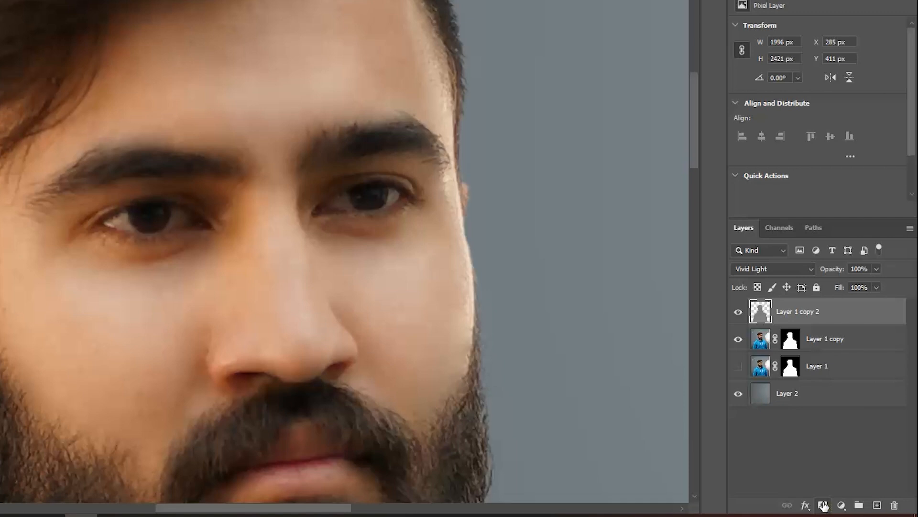
{"action": "left_click", "coordinate": [823, 505], "text": "alt"}
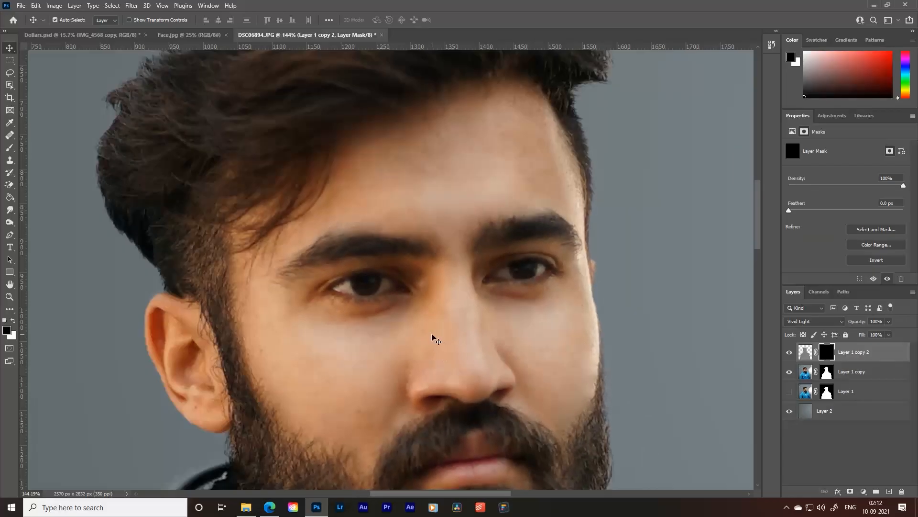
Paint white with an 80-size soft brush on the black mask over the forehead and facial skin.
{"action": "key", "text": "b"}
{"action": "key", "text": "bracketleft"}
{"action": "key", "text": "bracketleft"}
{"action": "key", "text": "bracketleft"}
{"action": "key", "text": "bracketleft"}
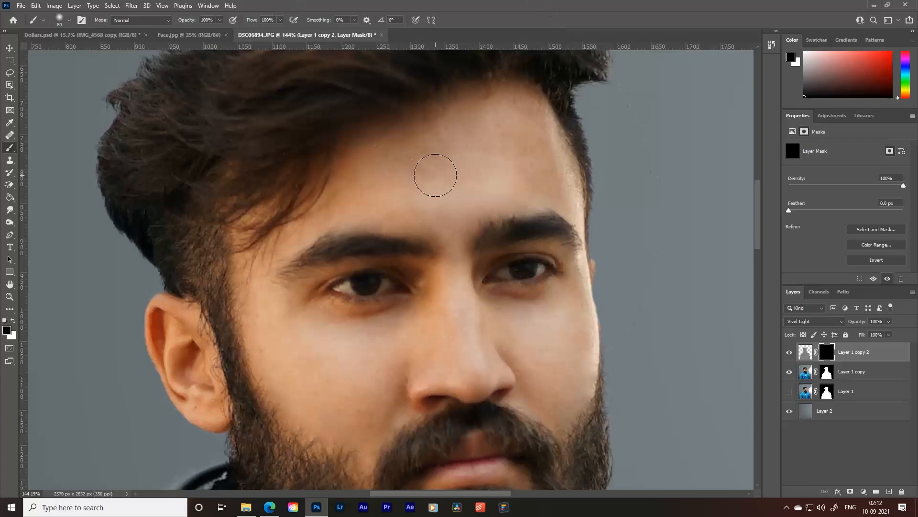
{"action": "key", "text": "x"}
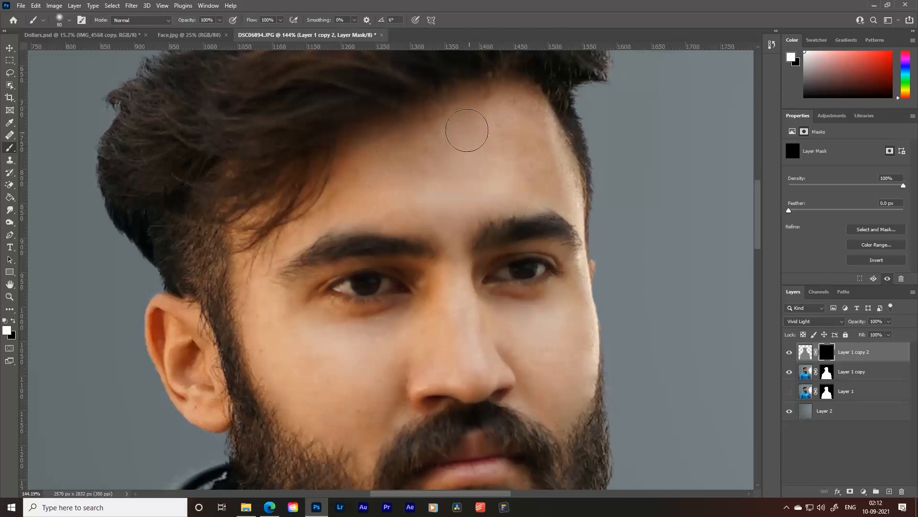
{"action": "left_click_drag", "start_coordinate": [467, 130], "coordinate": [421, 152]}
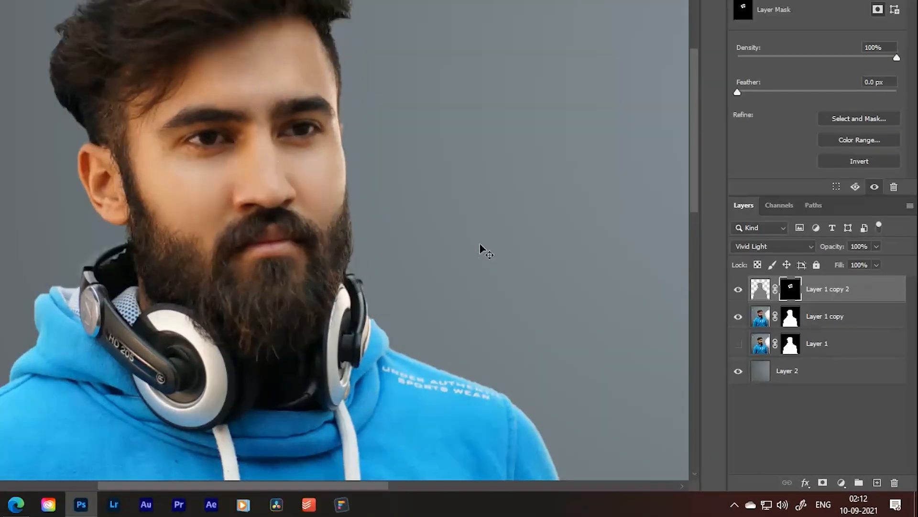
Compare the face with and without the masked smoothing layer, Layer 1 copy 2.
{"action": "left_click", "coordinate": [789, 352]}
{"action": "left_click", "coordinate": [739, 291]}
{"action": "left_click", "coordinate": [739, 290]}
{"action": "left_click", "coordinate": [739, 291]}
{"action": "left_click", "coordinate": [739, 290]}
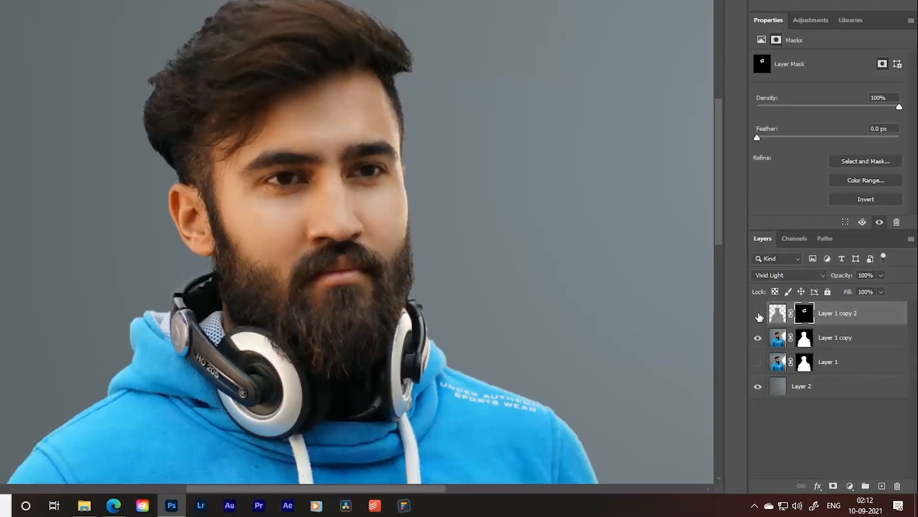
{"action": "left_click", "coordinate": [738, 291]}
{"action": "left_click", "coordinate": [739, 291]}
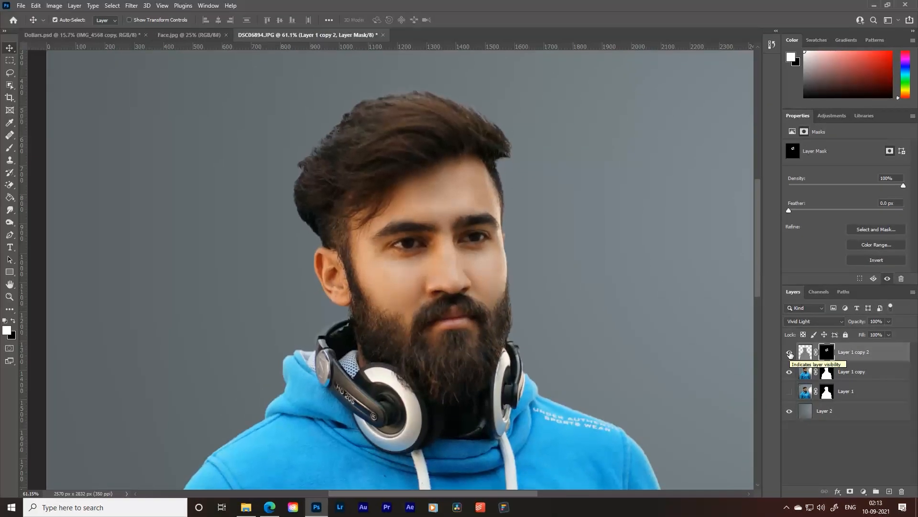
Hide Layer 1 copy 2 and duplicate Layer 1 copy.
{"action": "left_click", "coordinate": [790, 353]}
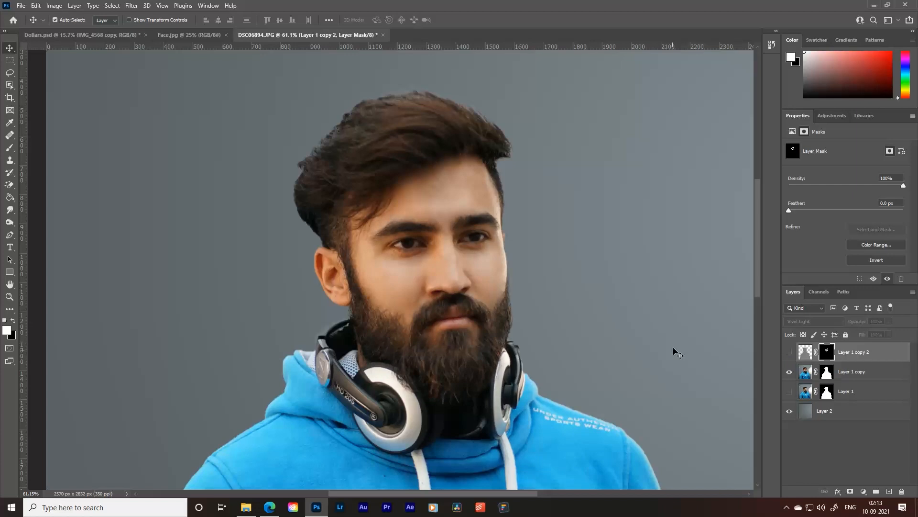
{"action": "left_click", "coordinate": [854, 372]}
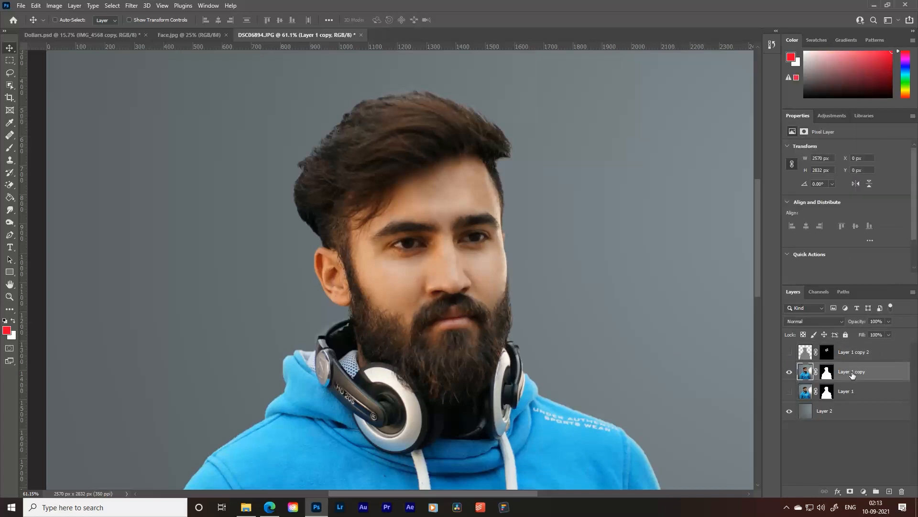
{"action": "key", "text": "ctrl+j"}
{"action": "left_click", "coordinate": [608, 257]}
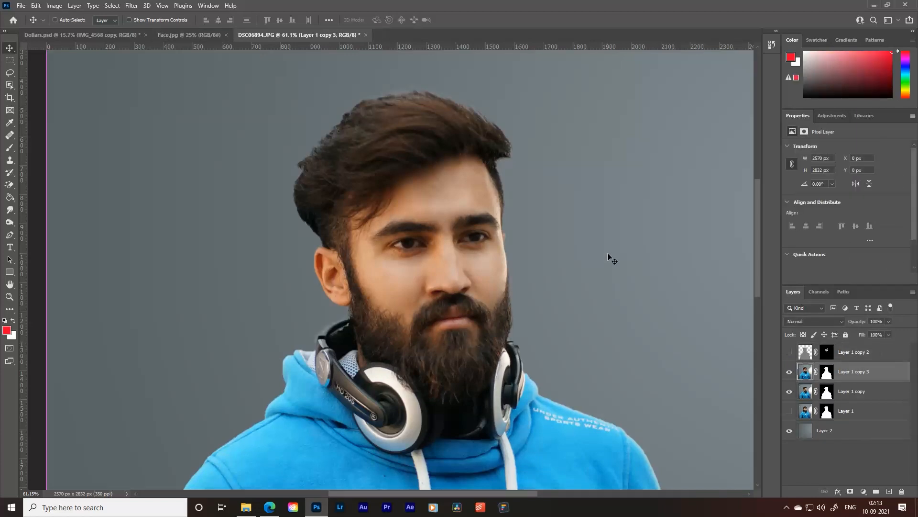
Invert the colours of the new duplicate layer and set its blend mode to Vivid Light.
{"action": "key", "text": "ctrl+i"}
{"action": "left_click", "coordinate": [54, 5]}
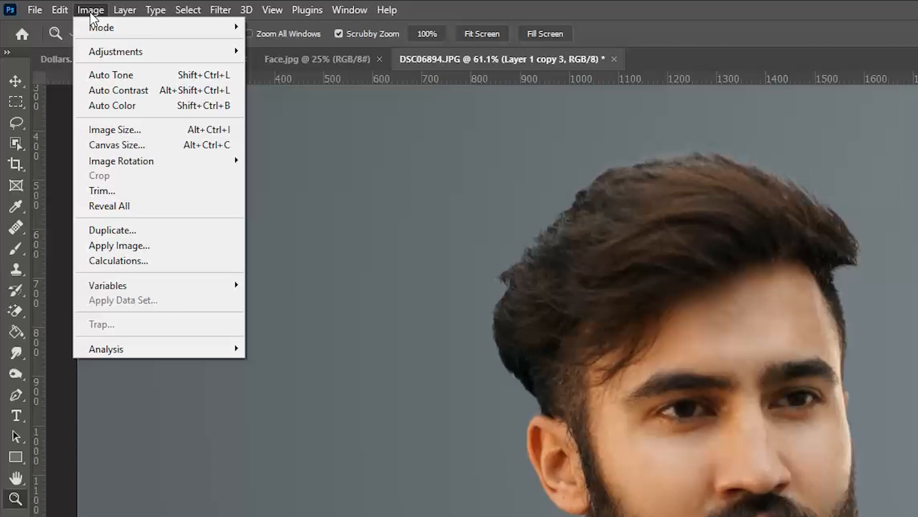
{"action": "mouse_move", "coordinate": [120, 52]}
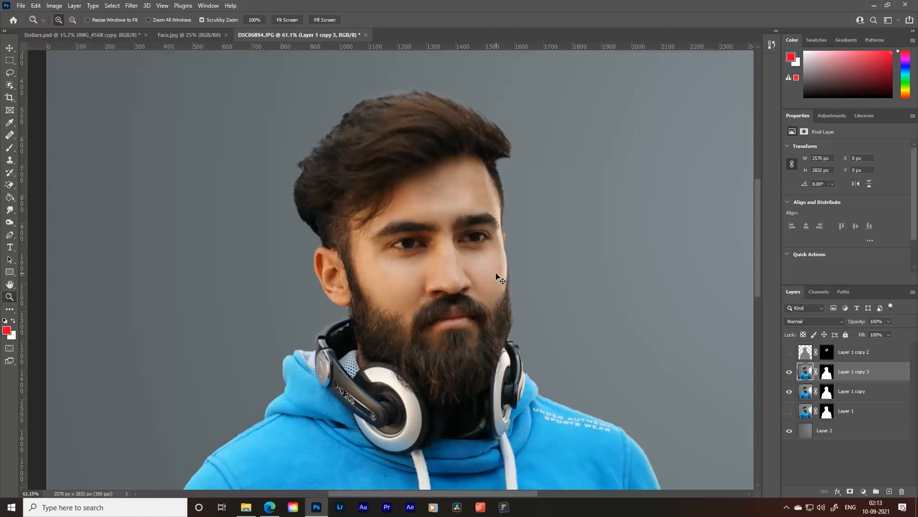
{"action": "key", "text": "ctrl+i"}
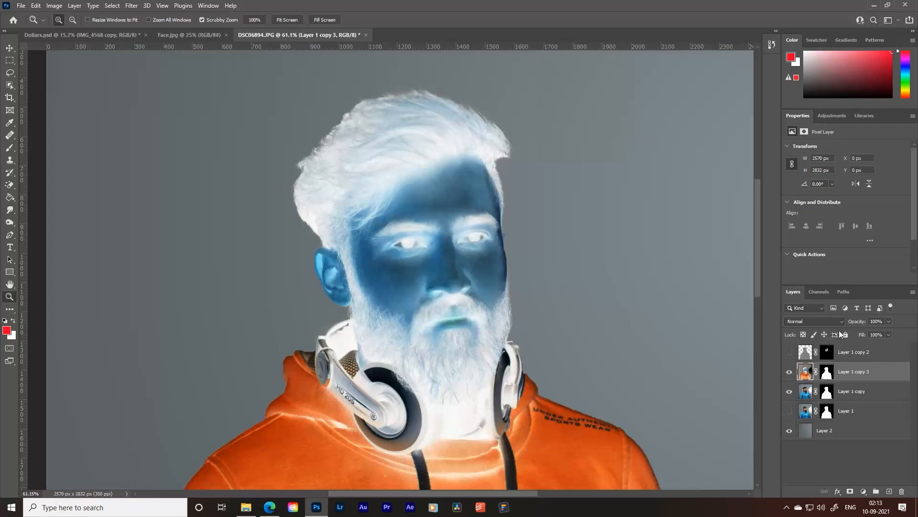
{"action": "left_click", "coordinate": [811, 321]}
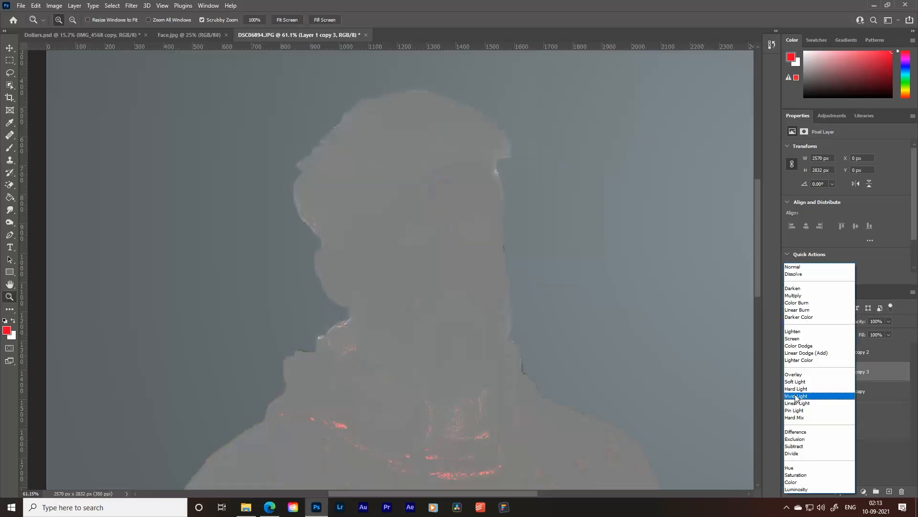
{"action": "left_click", "coordinate": [802, 396]}
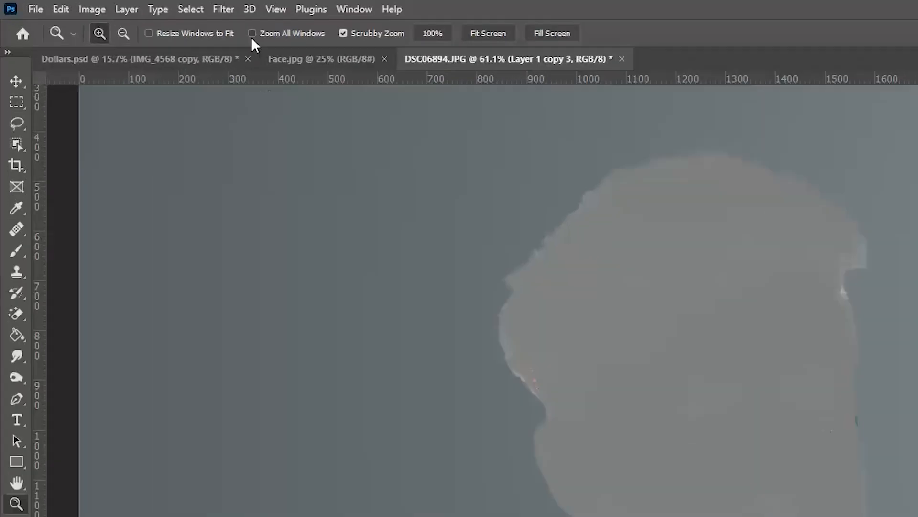
Apply a High Pass filter to the inverted layer, adjusting the radius until the facial skin looks smooth.
{"action": "left_click", "coordinate": [131, 6]}
{"action": "mouse_move", "coordinate": [274, 355]}
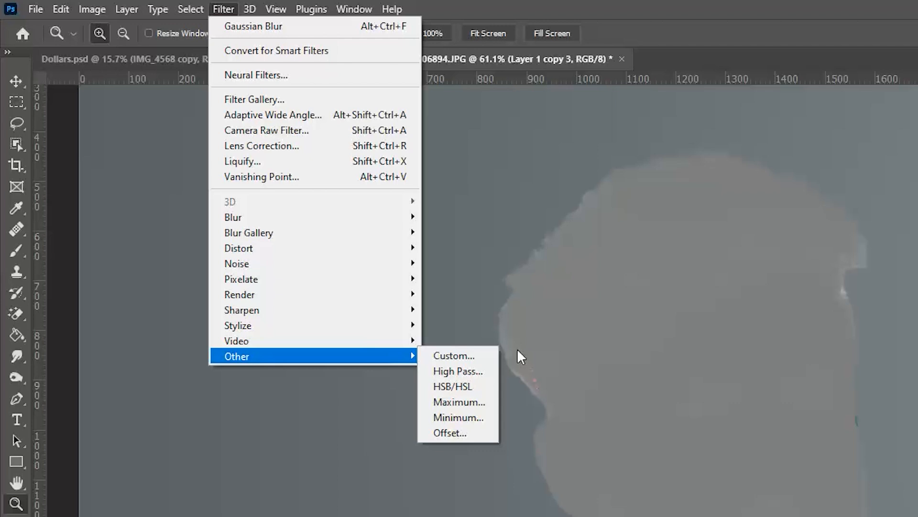
{"action": "left_click", "coordinate": [474, 372]}
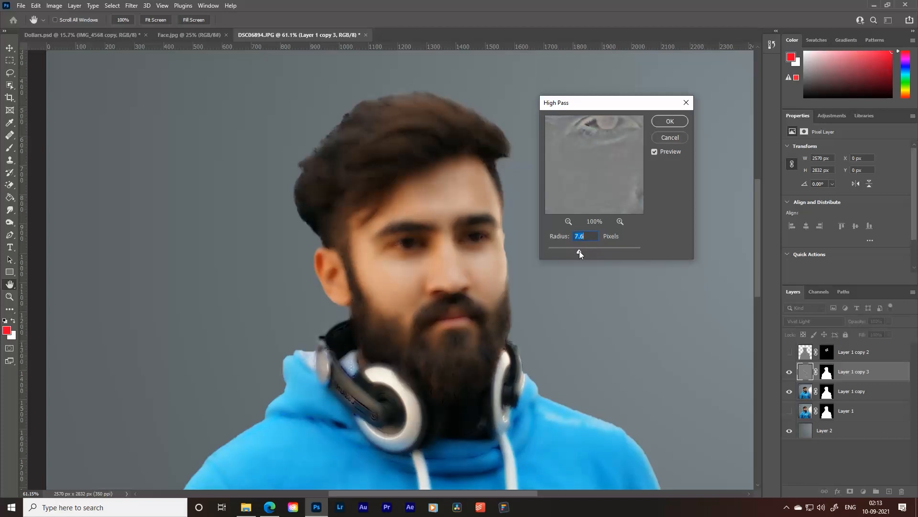
{"action": "left_click_drag", "start_coordinate": [579, 250], "coordinate": [590, 249]}
{"action": "left_click_drag", "start_coordinate": [576, 250], "coordinate": [584, 251]}
{"action": "left_click", "coordinate": [670, 121]}
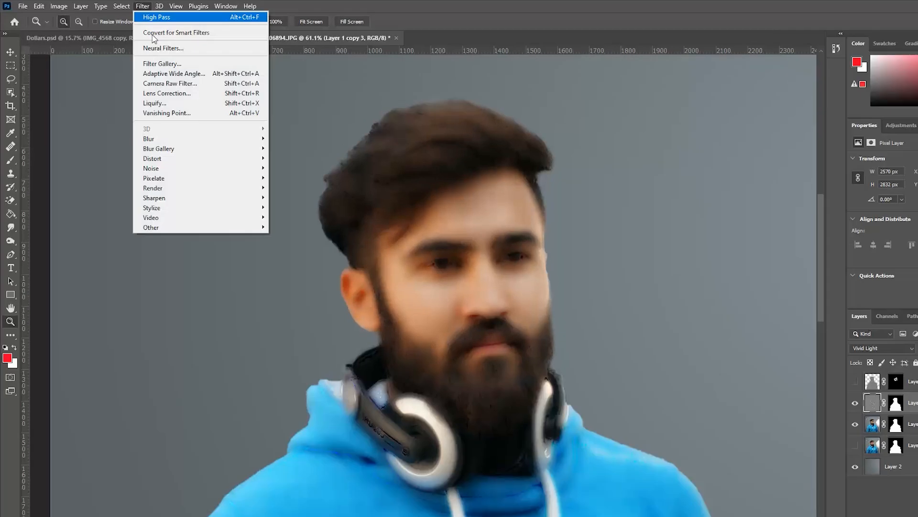
Apply a Gaussian Blur of 5.0 pixels to the inverted High Pass layer to bring back facial detail.
{"action": "mouse_move", "coordinate": [163, 142]}
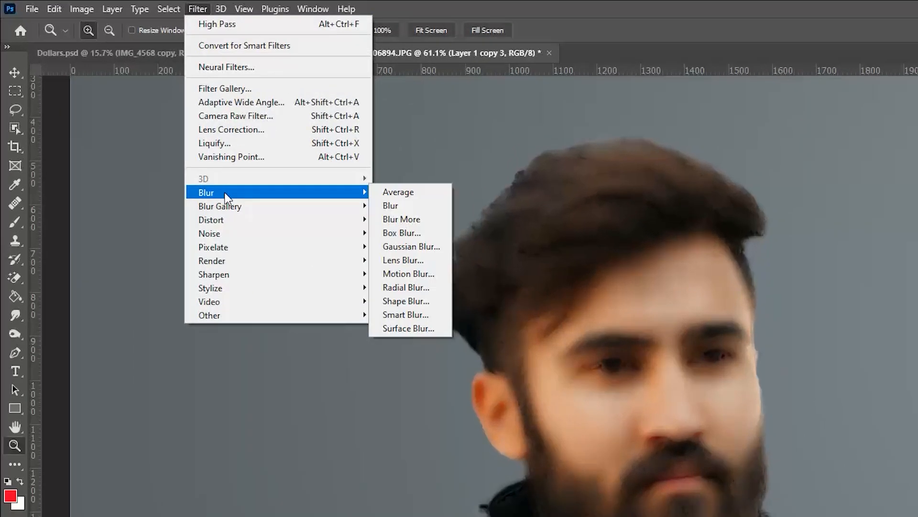
{"action": "left_click", "coordinate": [404, 246]}
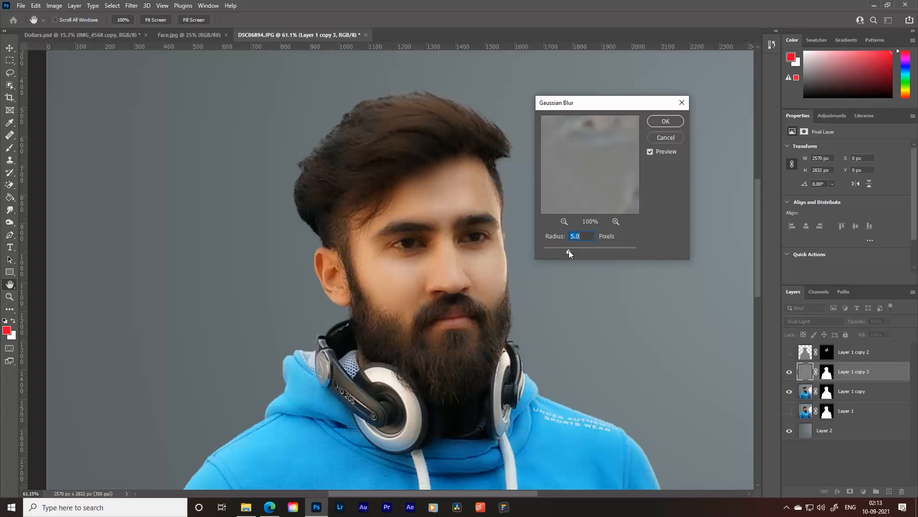
{"action": "left_click", "coordinate": [666, 122]}
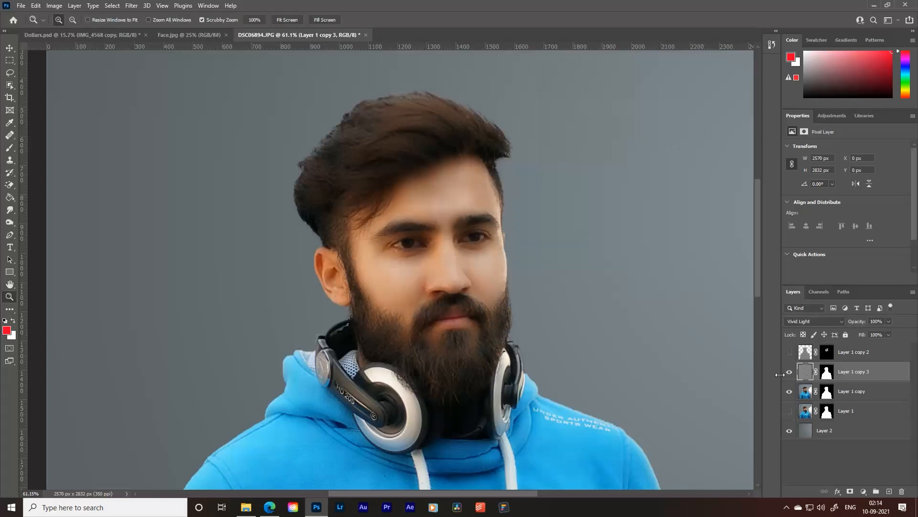
Apply the existing mask on Layer 1 copy 3 and add a new black mask to it.
{"action": "right_click", "coordinate": [831, 376]}
{"action": "left_click", "coordinate": [857, 400]}
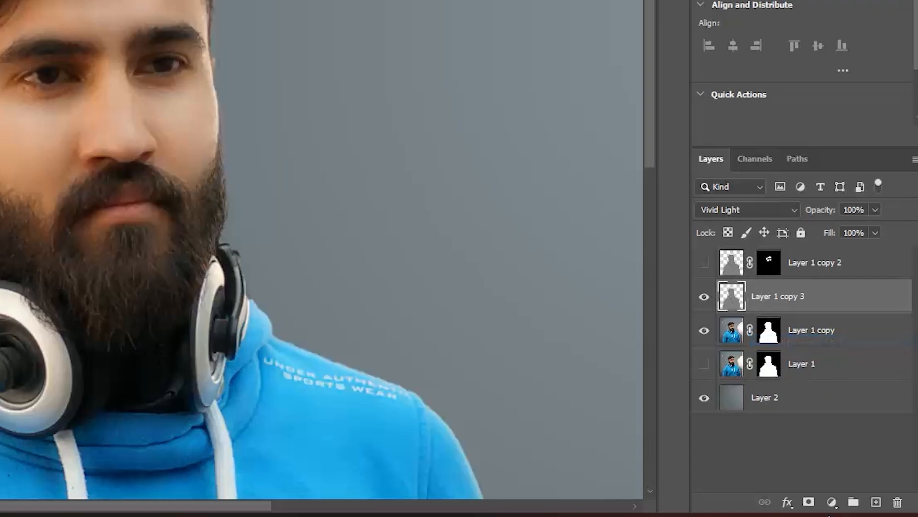
{"action": "left_click", "coordinate": [810, 502], "text": "alt"}
Paint white on the new black mask over the forehead, nose and cheeks to reveal the skin smoothing.
{"action": "scroll", "coordinate": [464, 281], "scroll_direction": "up", "scroll_amount": 8}
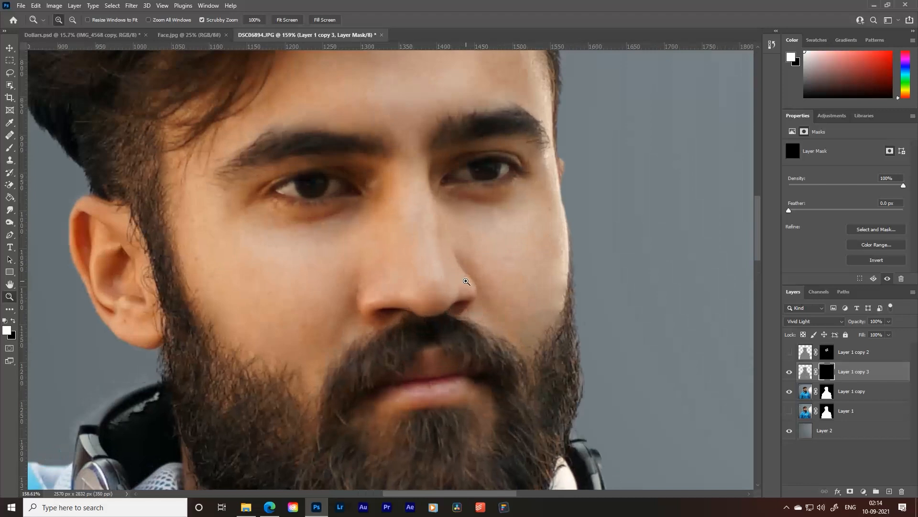
{"action": "key", "text": "b"}
{"action": "scroll", "coordinate": [361, 248], "scroll_direction": "down", "scroll_amount": 3}
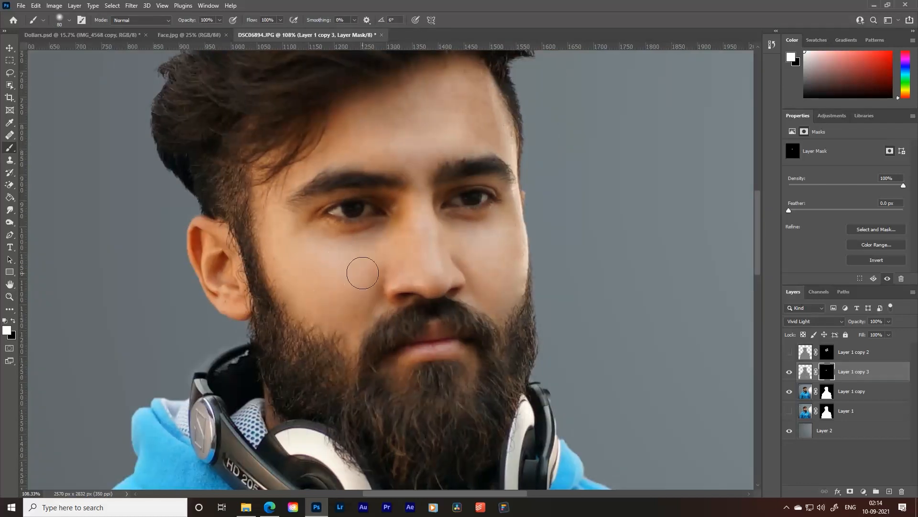
{"action": "mouse_move", "coordinate": [337, 156]}
{"action": "left_mouse_down"}
{"action": "mouse_move", "coordinate": [437, 137]}
{"action": "mouse_move", "coordinate": [393, 134]}
{"action": "left_mouse_up"}
{"action": "left_click_drag", "start_coordinate": [422, 107], "coordinate": [477, 138]}
{"action": "left_click_drag", "start_coordinate": [414, 218], "coordinate": [434, 254]}
{"action": "mouse_move", "coordinate": [493, 268]}
{"action": "left_mouse_down"}
{"action": "mouse_move", "coordinate": [511, 265]}
{"action": "mouse_move", "coordinate": [409, 284]}
{"action": "mouse_move", "coordinate": [415, 269]}
{"action": "mouse_move", "coordinate": [404, 284]}
{"action": "mouse_move", "coordinate": [344, 284]}
{"action": "mouse_move", "coordinate": [317, 263]}
{"action": "mouse_move", "coordinate": [283, 261]}
{"action": "left_mouse_up"}
{"action": "scroll", "coordinate": [283, 261], "scroll_direction": "down", "scroll_amount": 5}
{"action": "key", "text": "v"}
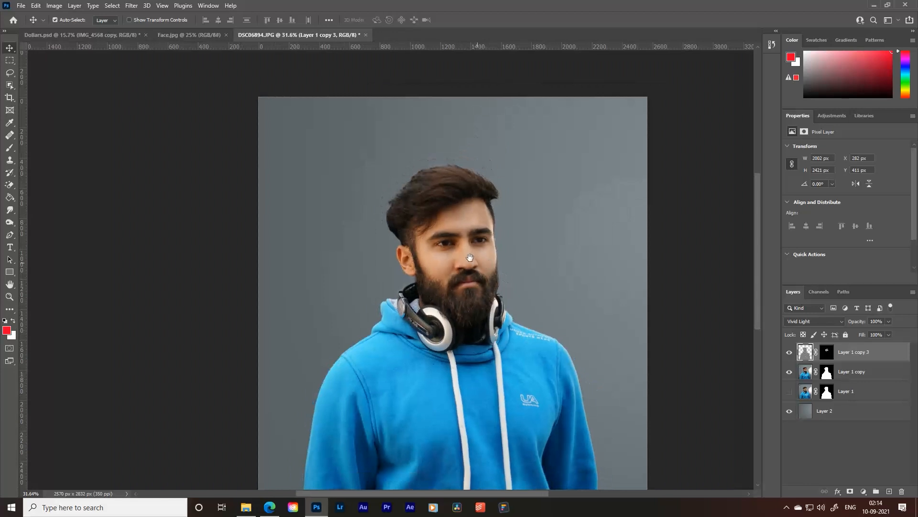
Select Layer 1 copy 3 and Layer 1 copy and stamp all visible layers into a new top layer.
{"action": "scroll", "coordinate": [448, 219], "scroll_direction": "up", "scroll_amount": 4}
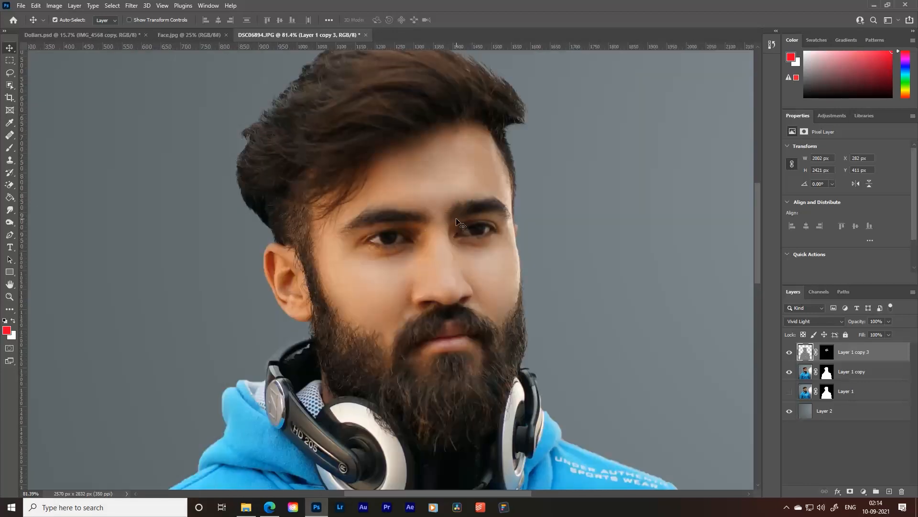
{"action": "left_click", "coordinate": [856, 374]}
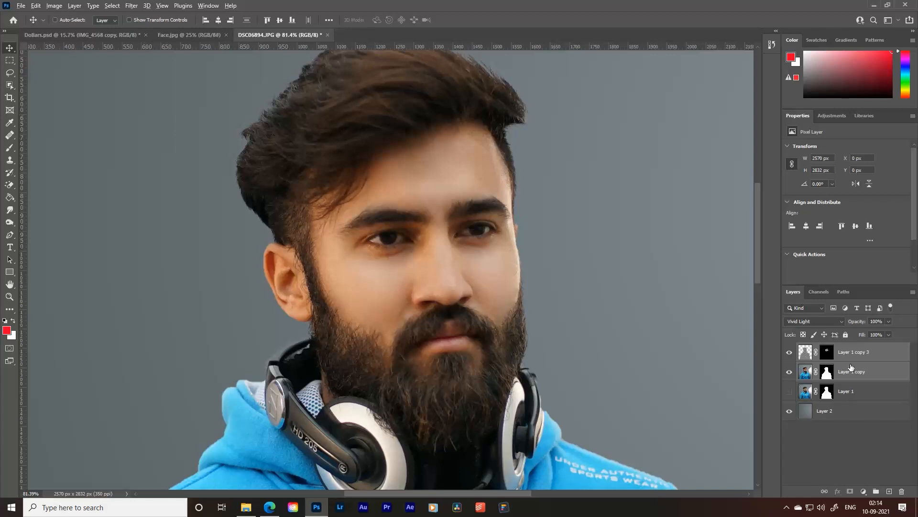
{"action": "key", "text": "ctrl+alt+shift+e"}
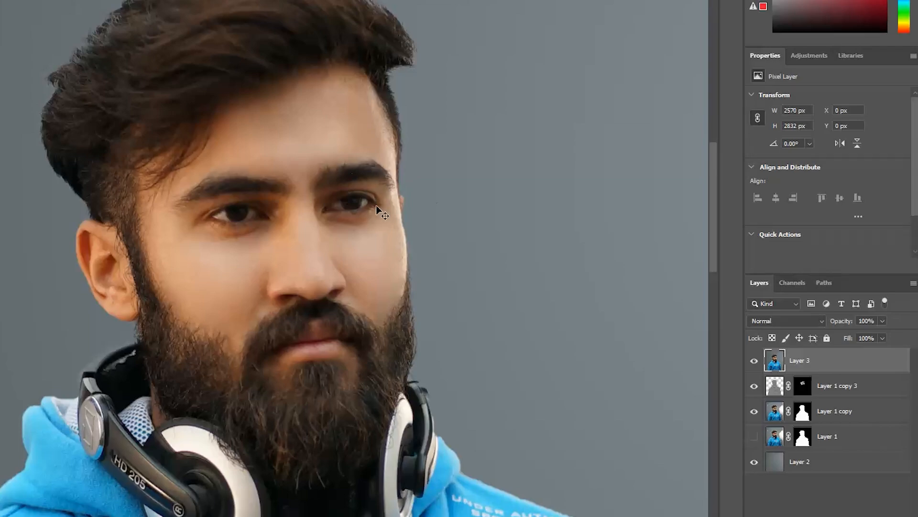
Set the merged Layer 3 to Overlay blending and apply a High Pass filter with a radius of 1.3 pixels.
{"action": "left_click", "coordinate": [785, 320]}
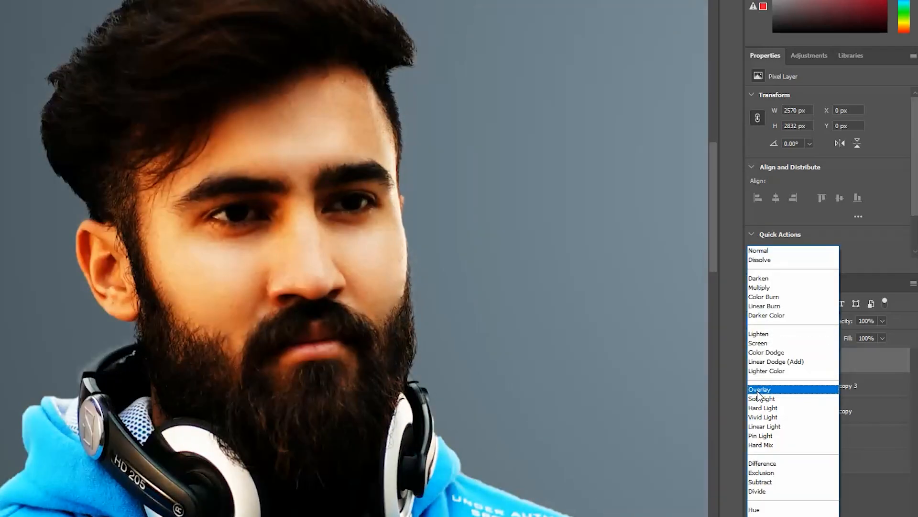
{"action": "left_click", "coordinate": [775, 387]}
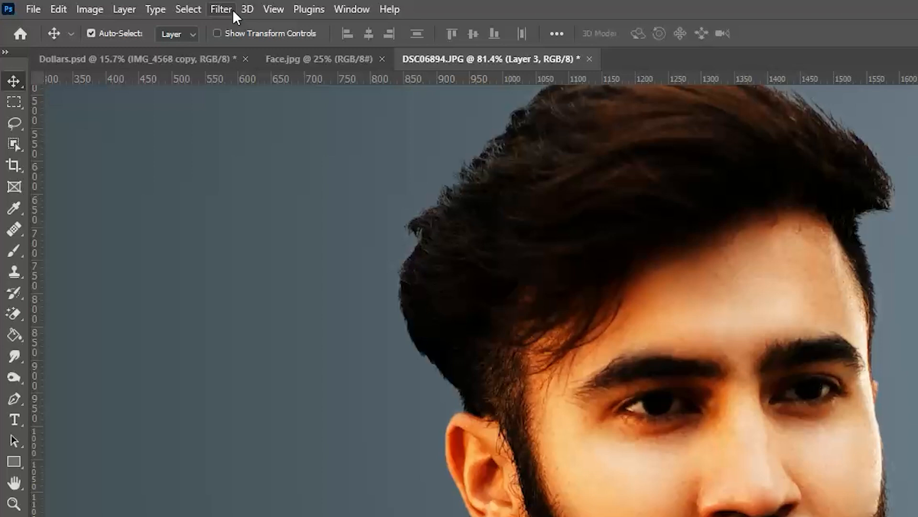
{"action": "left_click", "coordinate": [232, 9]}
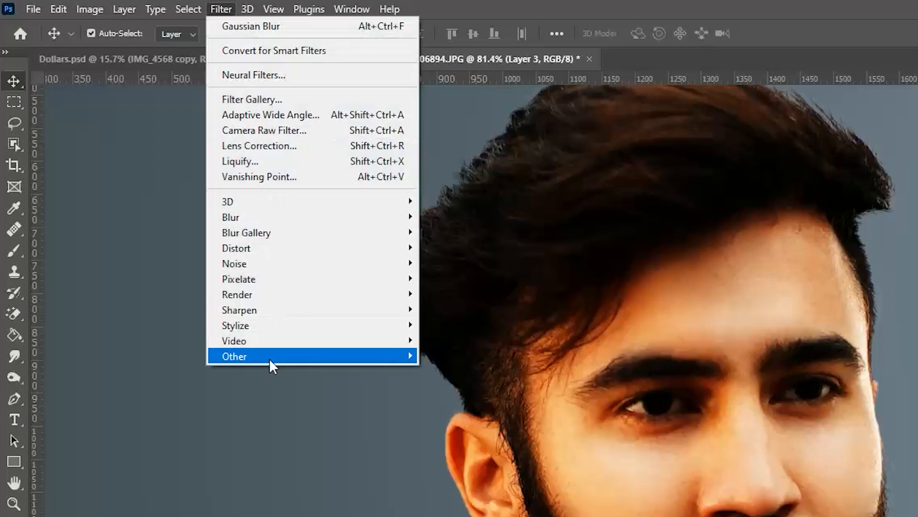
{"action": "mouse_move", "coordinate": [269, 357]}
{"action": "left_click", "coordinate": [466, 371]}
{"action": "left_click_drag", "start_coordinate": [900, 399], "coordinate": [893, 395]}
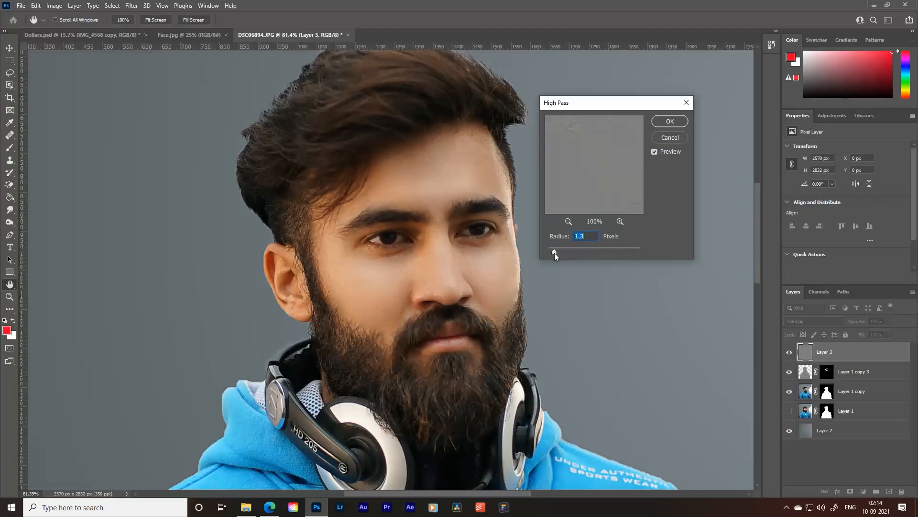
{"action": "key", "text": "Return"}
Add a black mask to Layer 3 and paint white over the hair, ear, eyes, brows and beard to reveal the sharpening.
{"action": "scroll", "coordinate": [455, 268], "scroll_direction": "up", "scroll_amount": 3}
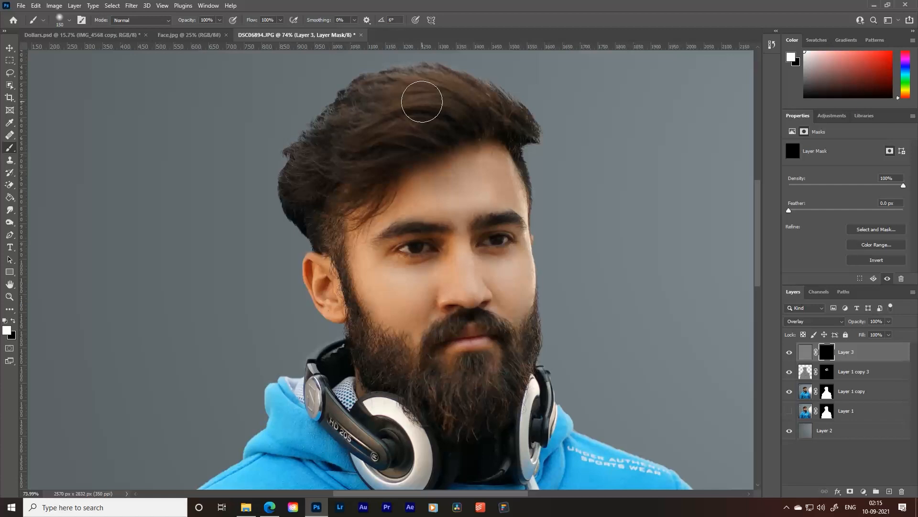
{"action": "mouse_move", "coordinate": [422, 101]}
{"action": "left_mouse_down"}
{"action": "mouse_move", "coordinate": [399, 102]}
{"action": "mouse_move", "coordinate": [449, 92]}
{"action": "mouse_move", "coordinate": [348, 119]}
{"action": "mouse_move", "coordinate": [315, 271]}
{"action": "left_mouse_up"}
{"action": "left_click_drag", "start_coordinate": [472, 307], "coordinate": [389, 257]}
{"action": "mouse_move", "coordinate": [440, 244]}
{"action": "left_mouse_down"}
{"action": "mouse_move", "coordinate": [387, 240]}
{"action": "mouse_move", "coordinate": [479, 220]}
{"action": "mouse_move", "coordinate": [514, 239]}
{"action": "mouse_move", "coordinate": [525, 176]}
{"action": "left_mouse_up"}
{"action": "mouse_move", "coordinate": [558, 380]}
{"action": "left_mouse_down"}
{"action": "mouse_move", "coordinate": [504, 422]}
{"action": "mouse_move", "coordinate": [422, 400]}
{"action": "mouse_move", "coordinate": [473, 399]}
{"action": "mouse_move", "coordinate": [372, 357]}
{"action": "mouse_move", "coordinate": [374, 376]}
{"action": "mouse_move", "coordinate": [356, 359]}
{"action": "mouse_move", "coordinate": [473, 373]}
{"action": "mouse_move", "coordinate": [424, 370]}
{"action": "mouse_move", "coordinate": [460, 321]}
{"action": "mouse_move", "coordinate": [515, 313]}
{"action": "mouse_move", "coordinate": [507, 283]}
{"action": "mouse_move", "coordinate": [331, 379]}
{"action": "left_mouse_up"}
Hide and show Layer 3 and inspect the effect of the sharpening on the face up close.
{"action": "left_click", "coordinate": [789, 352]}
{"action": "left_click", "coordinate": [789, 353]}
{"action": "scroll", "coordinate": [493, 214], "scroll_direction": "up", "scroll_amount": 12}
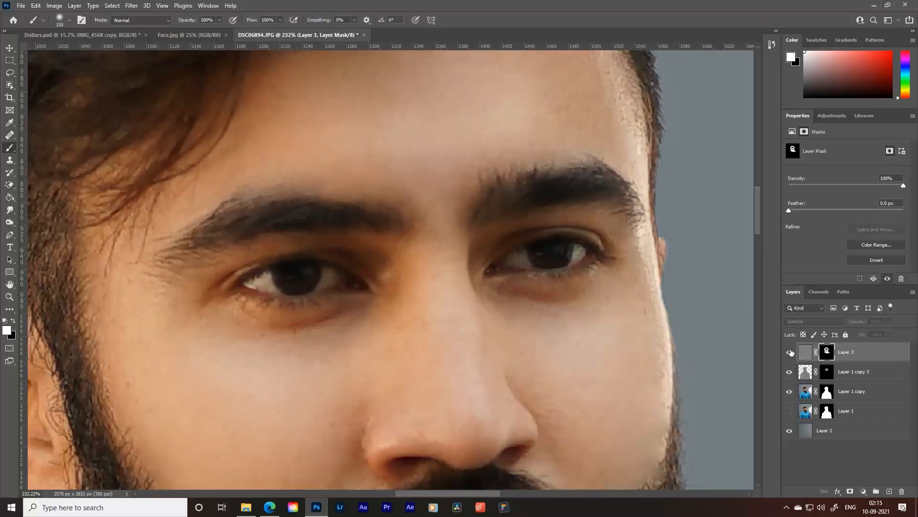
{"action": "scroll", "coordinate": [538, 271], "scroll_direction": "down", "scroll_amount": 4}
{"action": "scroll", "coordinate": [538, 271], "scroll_direction": "down", "scroll_amount": 16}
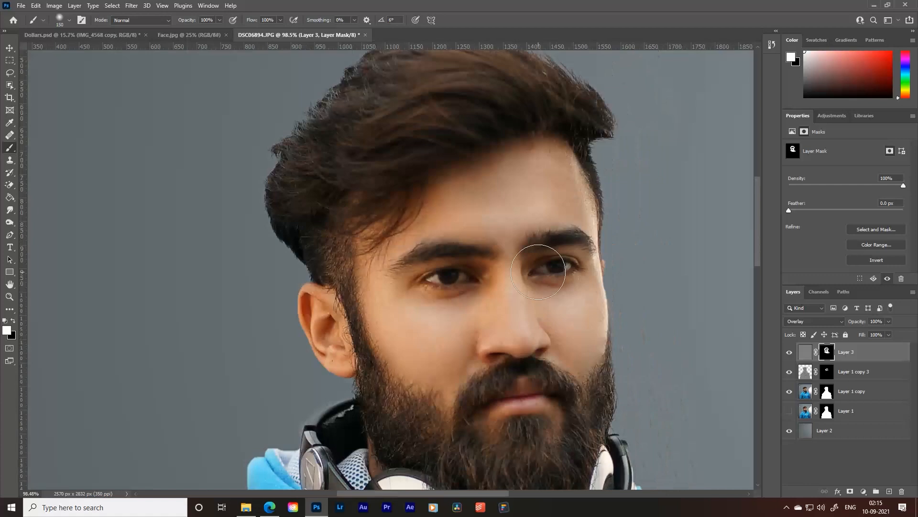
{"action": "key", "text": "v"}
{"action": "left_click_drag", "start_coordinate": [538, 272], "coordinate": [475, 233]}
{"action": "scroll", "coordinate": [484, 219], "scroll_direction": "up", "scroll_amount": 3}
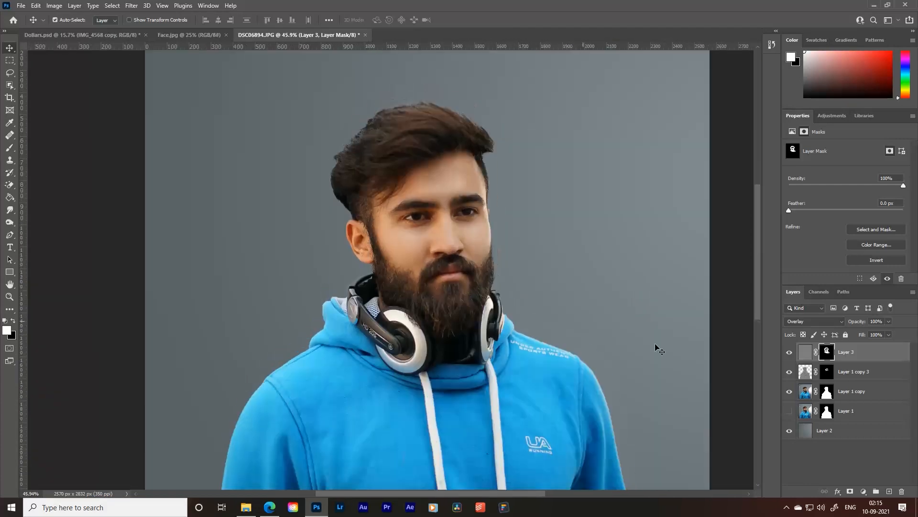
Compare the original Layer 1 over the background with the retouched portrait, and bring the retouching layers back into view.
{"action": "left_click", "coordinate": [789, 411], "text": "alt"}
{"action": "left_click", "coordinate": [790, 431]}
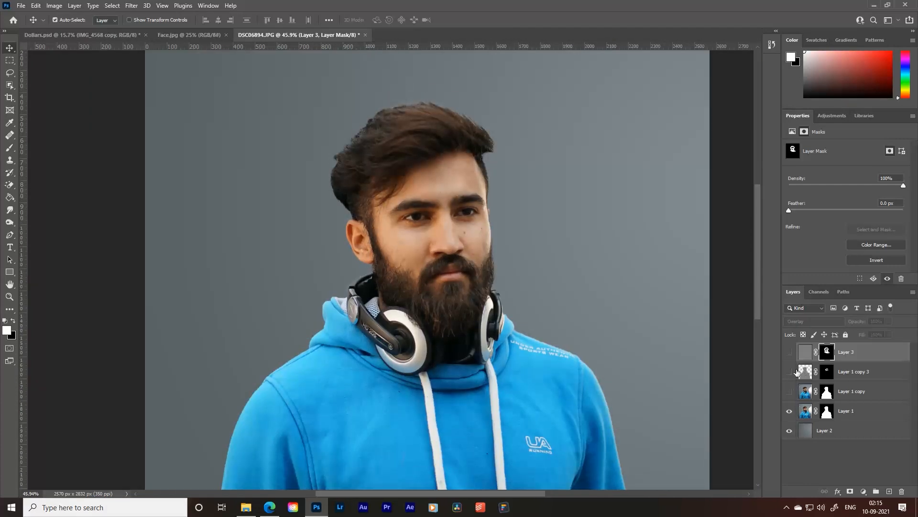
{"action": "left_click", "coordinate": [790, 391]}
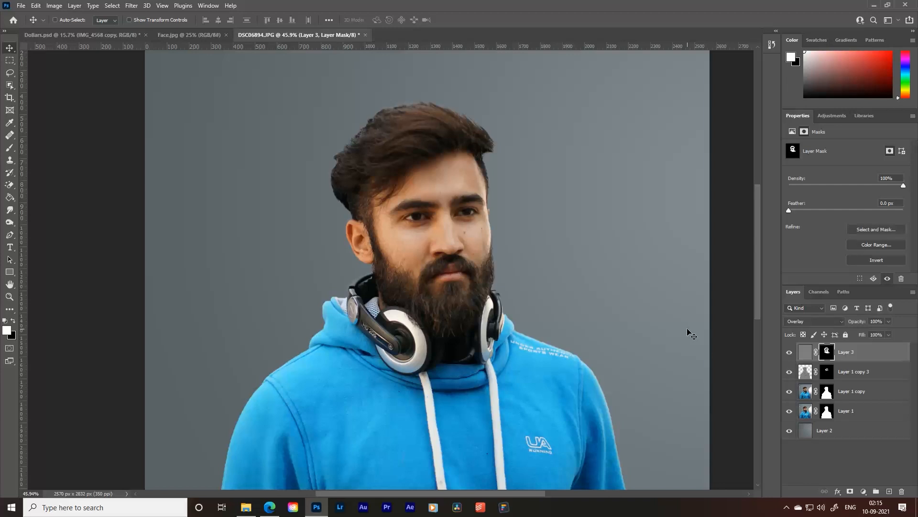
{"action": "key", "text": "ctrl+z"}
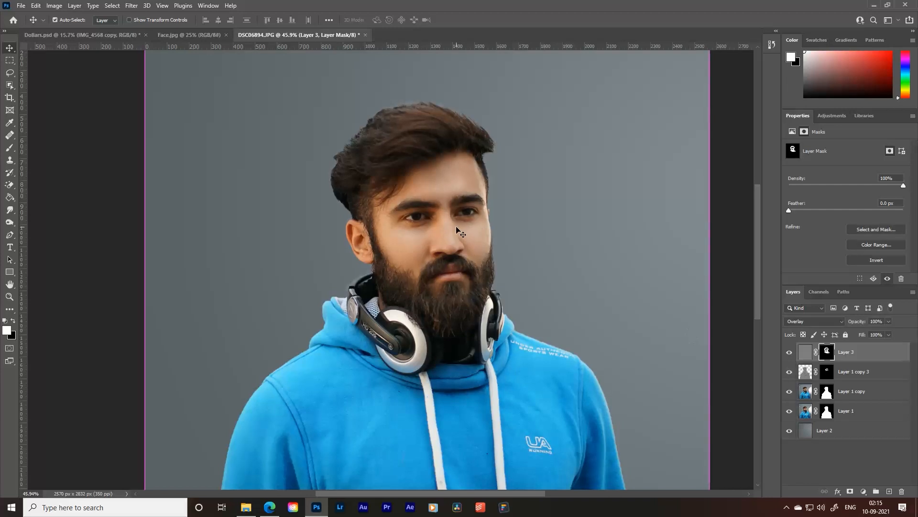
{"action": "scroll", "coordinate": [456, 228], "scroll_direction": "up", "scroll_amount": 3}
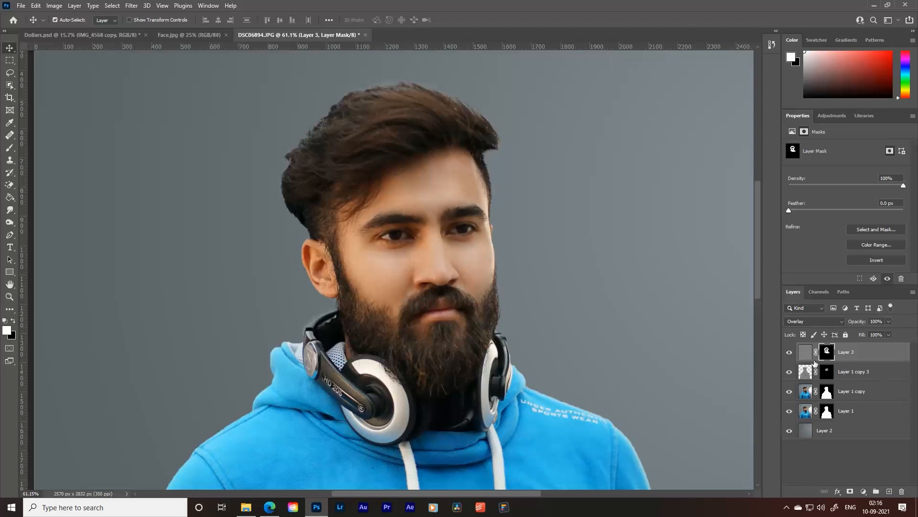
Stamp all visible layers into a new top layer and activate the Dodge tool.
{"action": "key", "text": "ctrl+alt+shift+e"}
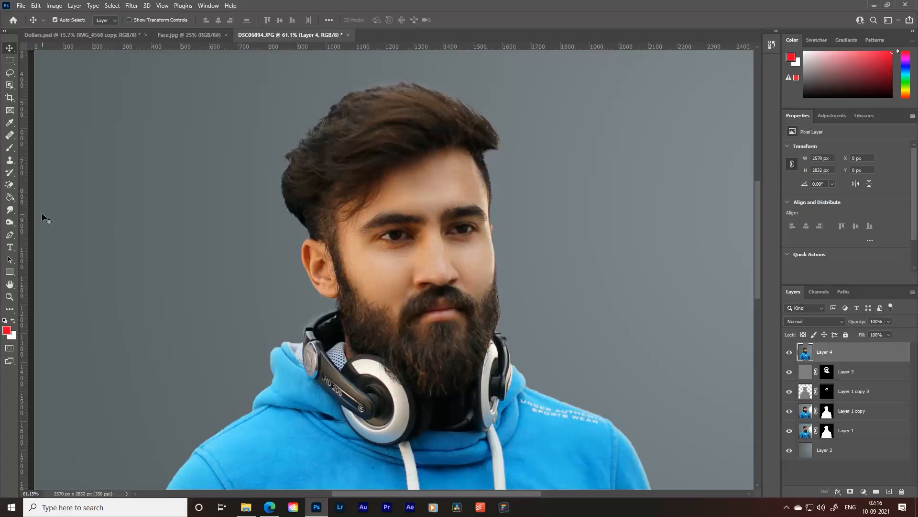
{"action": "left_click", "coordinate": [13, 225]}
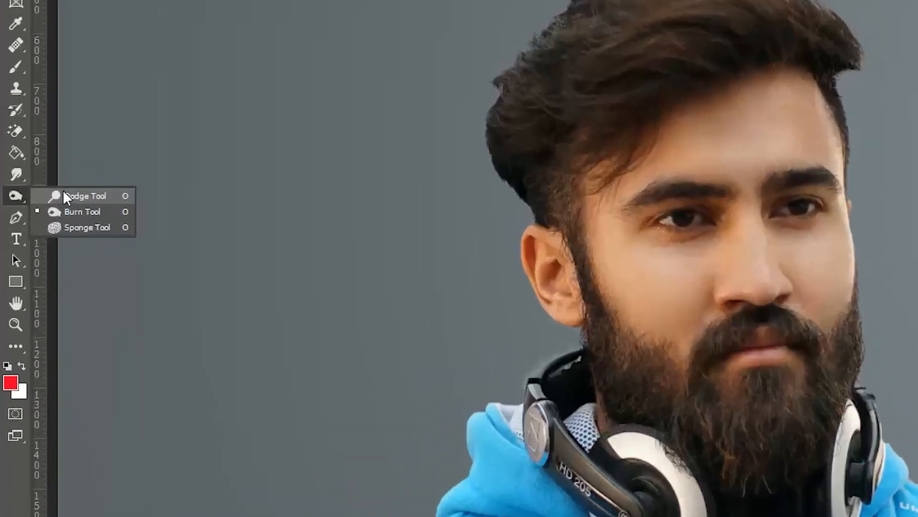
{"action": "left_click", "coordinate": [75, 193]}
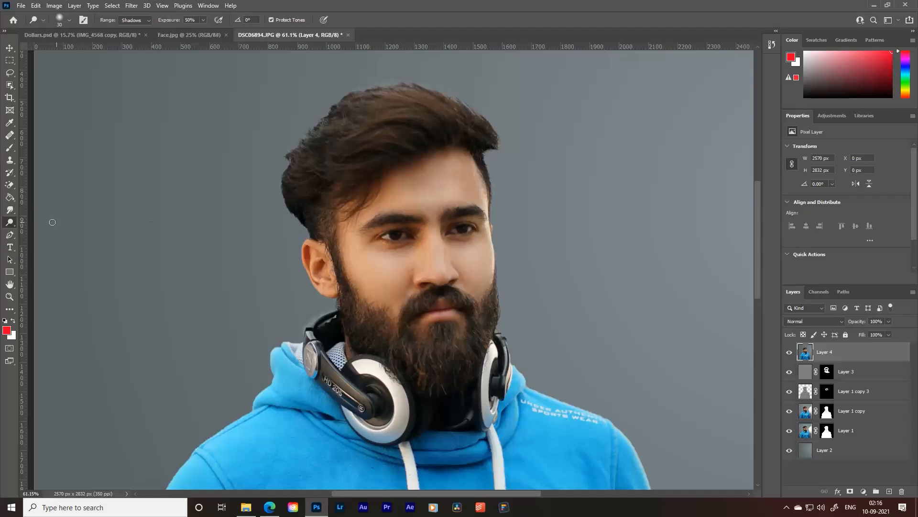
{"action": "right_click", "coordinate": [9, 223]}
{"action": "left_click", "coordinate": [451, 142]}
Set the Dodge range to Midtones and lighten the nose, cheeks, lips and forehead with an adjusted brush size.
{"action": "scroll", "coordinate": [436, 182], "scroll_direction": "up", "scroll_amount": 5}
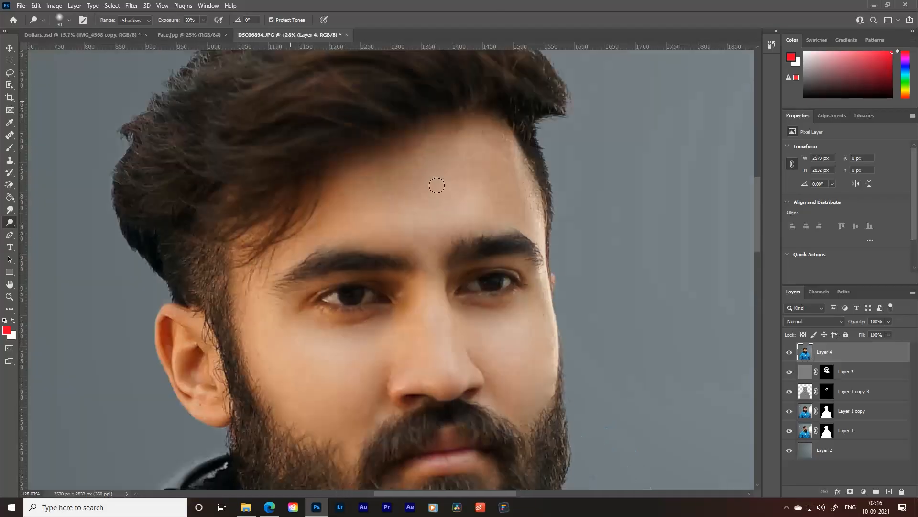
{"action": "left_click_drag", "start_coordinate": [421, 220], "coordinate": [414, 143]}
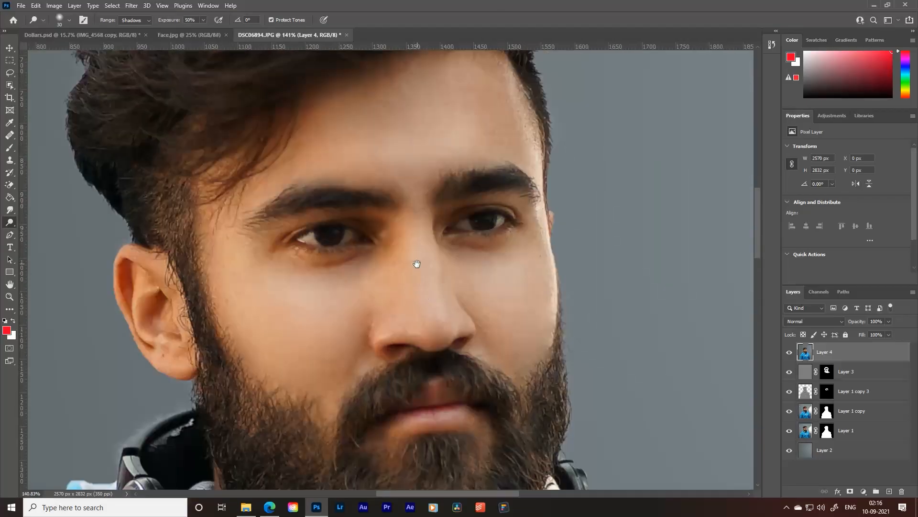
{"action": "left_click_drag", "start_coordinate": [417, 263], "coordinate": [398, 195]}
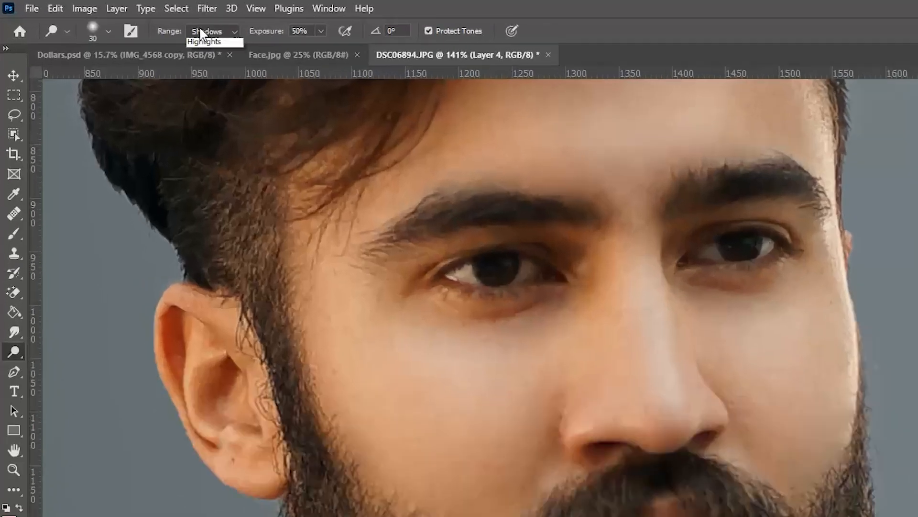
{"action": "left_click", "coordinate": [149, 20]}
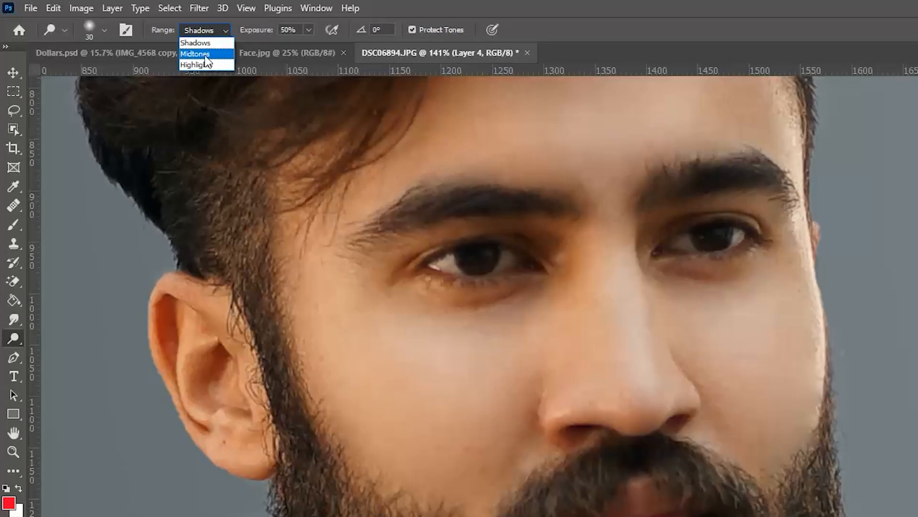
{"action": "left_click", "coordinate": [233, 64]}
{"action": "mouse_move", "coordinate": [409, 165]}
{"action": "left_mouse_down"}
{"action": "mouse_move", "coordinate": [420, 276]}
{"action": "mouse_move", "coordinate": [417, 266]}
{"action": "mouse_move", "coordinate": [364, 274]}
{"action": "mouse_move", "coordinate": [456, 267]}
{"action": "left_mouse_up"}
{"action": "key", "text": "]"}
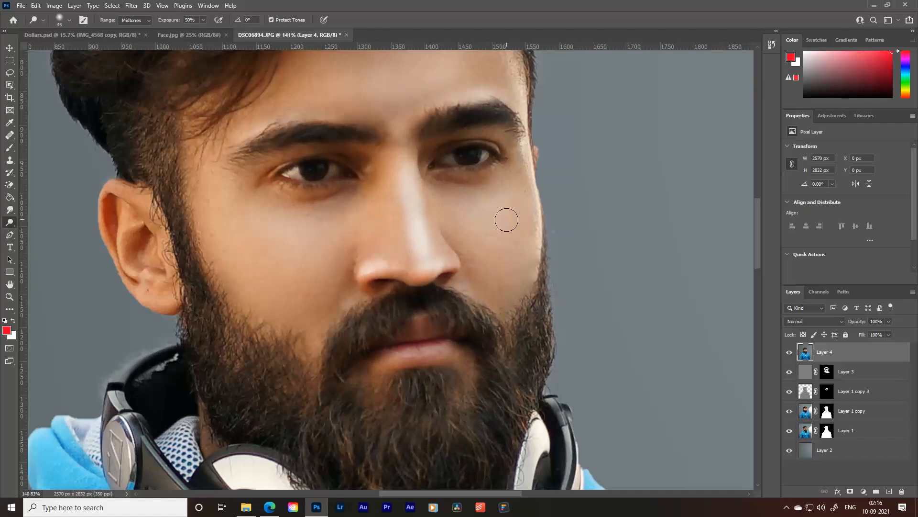
{"action": "key", "text": "]"}
{"action": "key", "text": "]"}
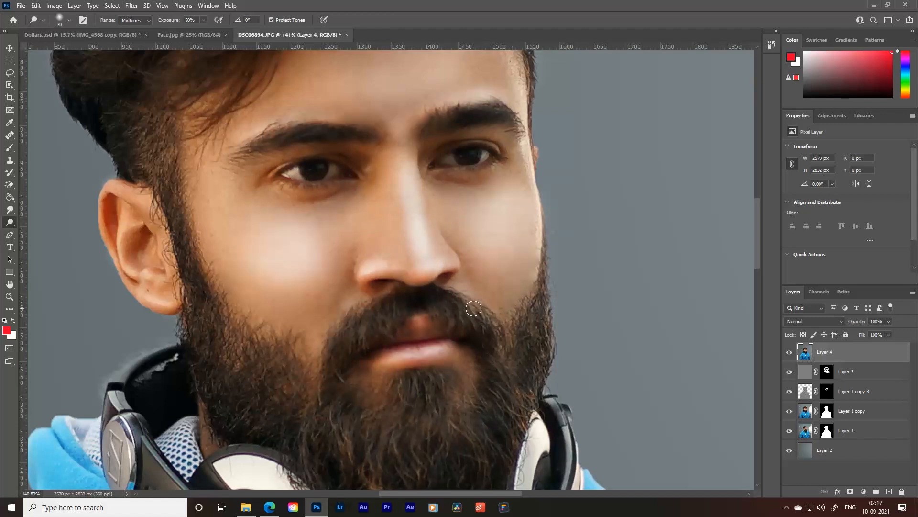
Darken the shaded contours of the face and the hairline on Layer 4 with the Burn tool.
{"action": "scroll", "coordinate": [474, 308], "scroll_direction": "down", "scroll_amount": 3}
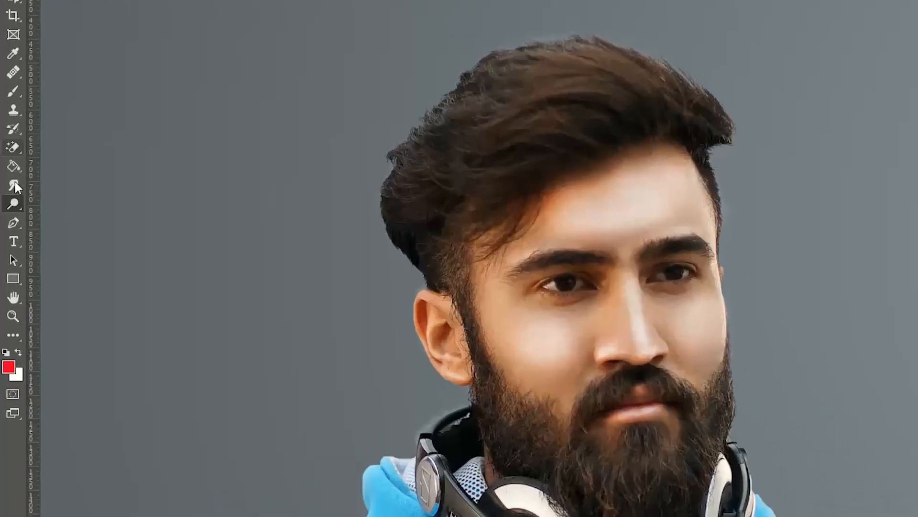
{"action": "right_click", "coordinate": [14, 203]}
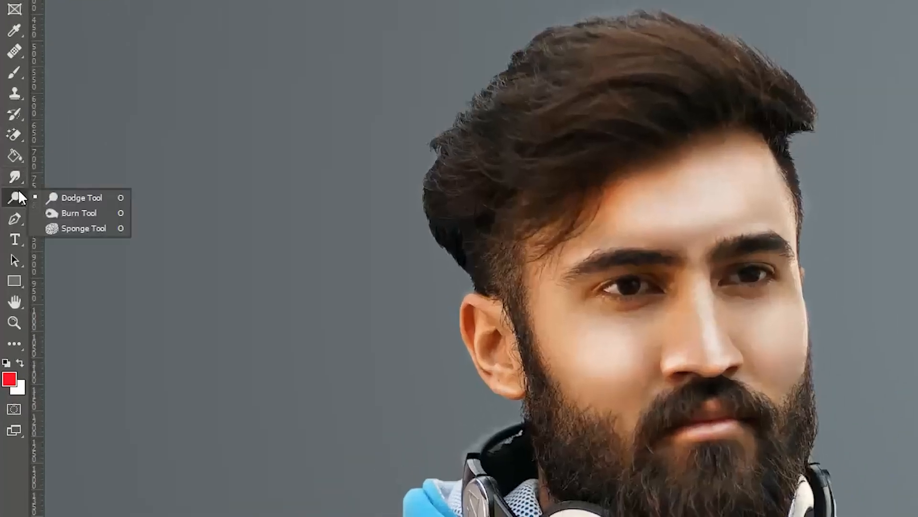
{"action": "left_click", "coordinate": [63, 208]}
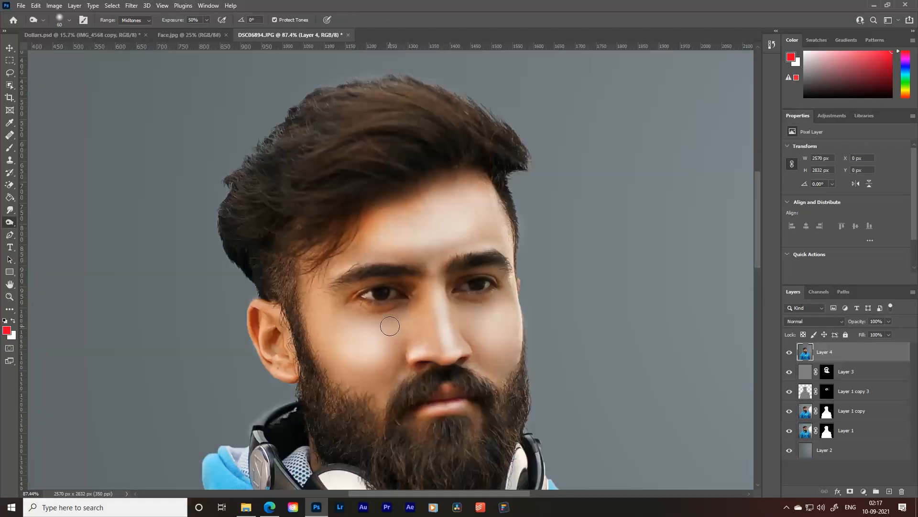
{"action": "scroll", "coordinate": [402, 306], "scroll_direction": "up", "scroll_amount": 3}
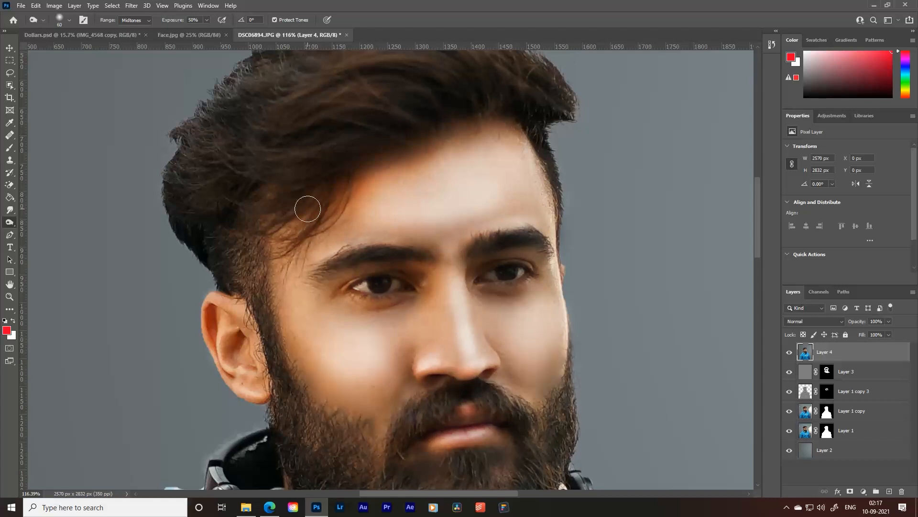
{"action": "scroll", "coordinate": [293, 317], "scroll_direction": "down", "scroll_amount": 3}
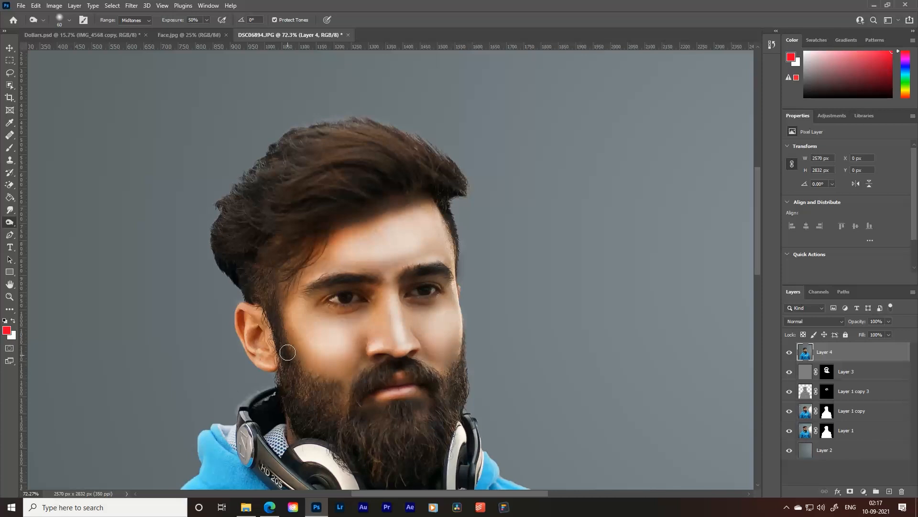
Lower the opacity of Layer 4 to 16%.
{"action": "key", "text": "c"}
{"action": "key", "text": "v"}
{"action": "key", "text": "ctrl+0"}
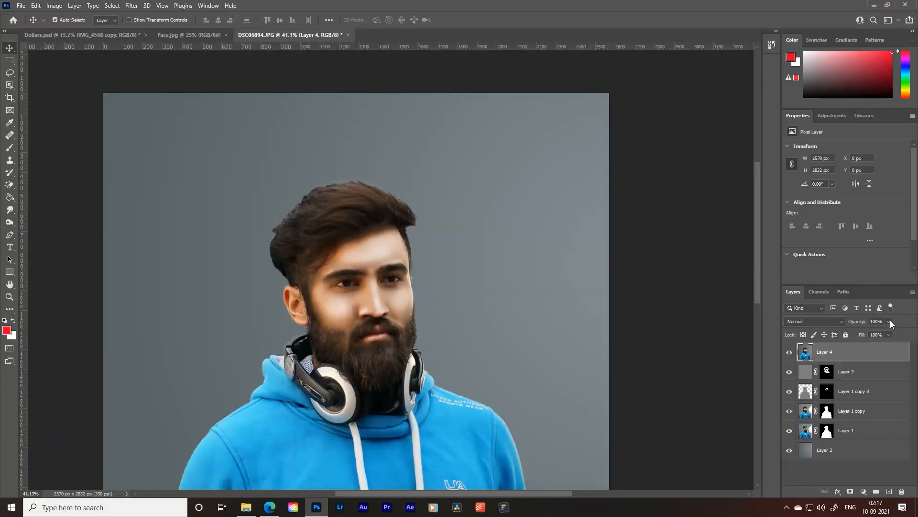
{"action": "left_click_drag", "start_coordinate": [858, 328], "coordinate": [863, 331]}
{"action": "key", "text": "ctrl+minus"}
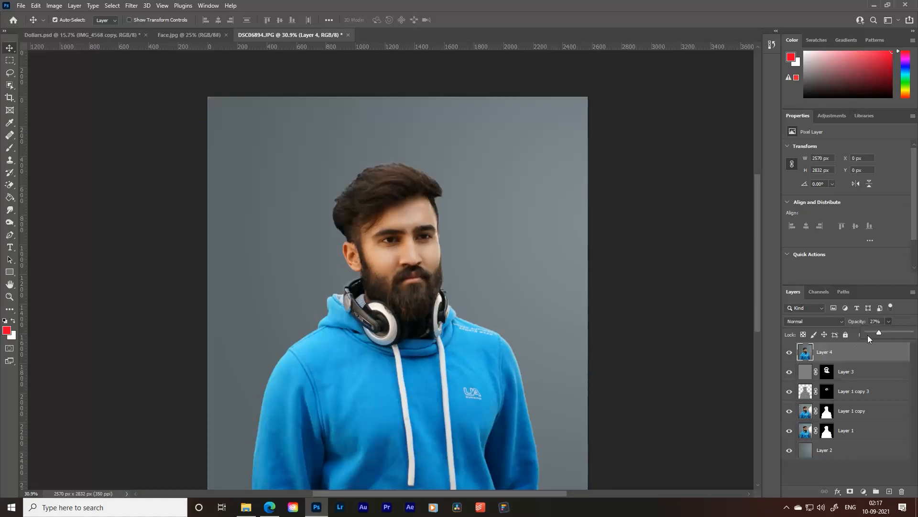
{"action": "left_click_drag", "start_coordinate": [868, 334], "coordinate": [872, 333]}
Hide and show Layer 4 repeatedly to compare the face with and without the dodging and burning.
{"action": "left_click", "coordinate": [790, 352]}
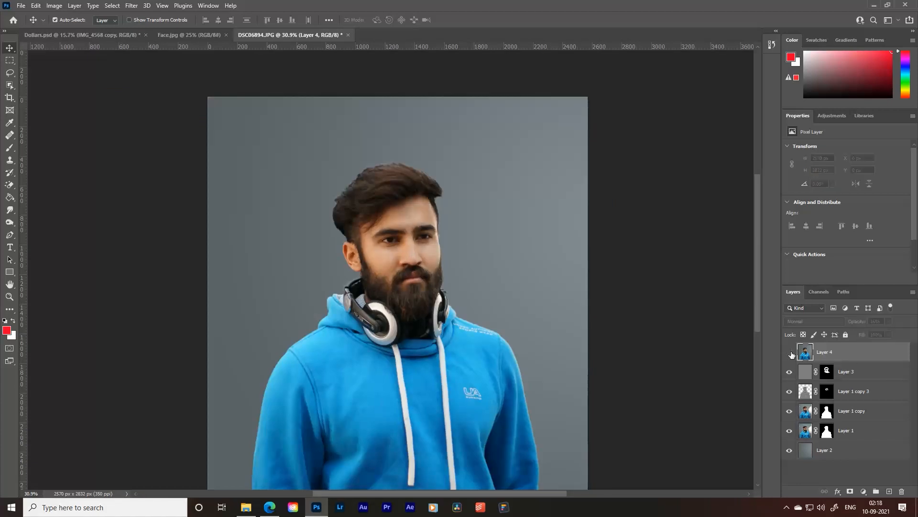
{"action": "left_click", "coordinate": [791, 353]}
{"action": "left_click", "coordinate": [791, 353]}
{"action": "left_click", "coordinate": [791, 352]}
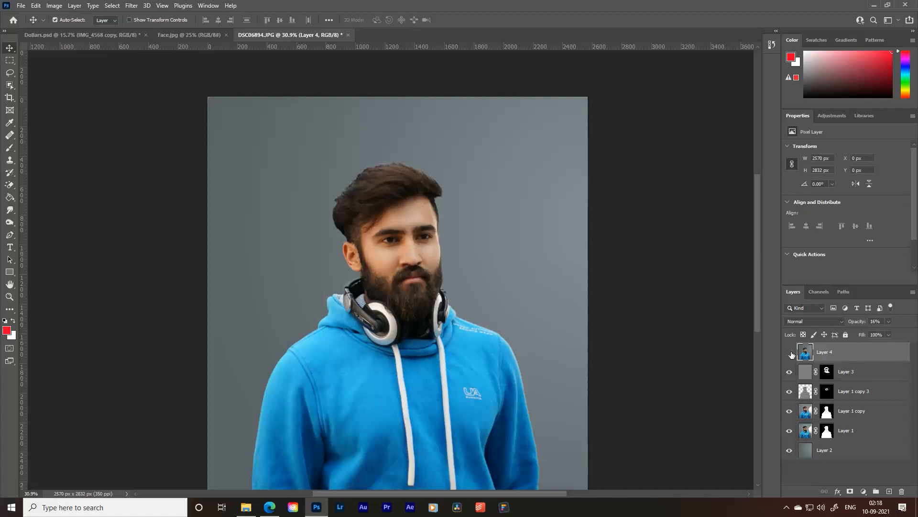
{"action": "left_click", "coordinate": [790, 353]}
{"action": "left_click", "coordinate": [791, 353]}
{"action": "left_click", "coordinate": [790, 354]}
{"action": "left_click", "coordinate": [790, 354]}
{"action": "left_click", "coordinate": [790, 354]}
Restore Layer 4 to 100% opacity and lighten the hoodie's shoulder and sleeves with the Dodge tool.
{"action": "scroll", "coordinate": [441, 360], "scroll_direction": "up", "scroll_amount": 3}
{"action": "key", "text": "b"}
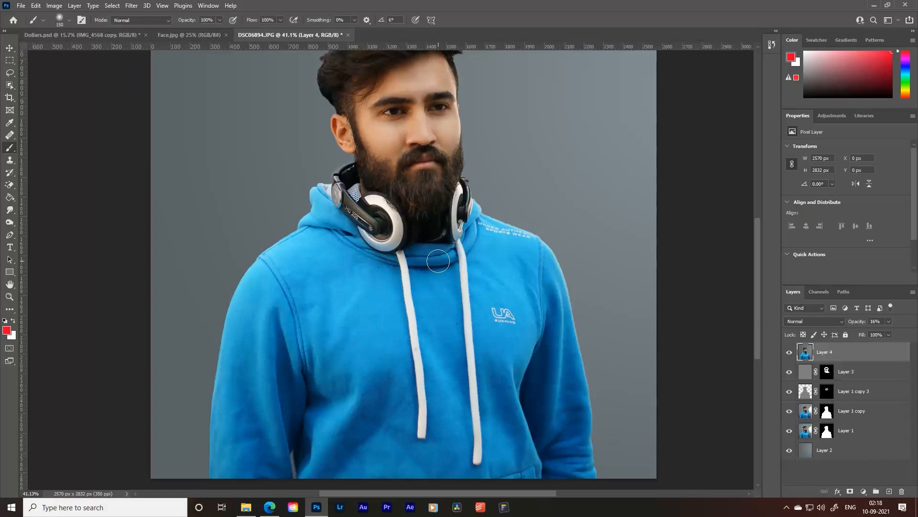
{"action": "left_click", "coordinate": [481, 277]}
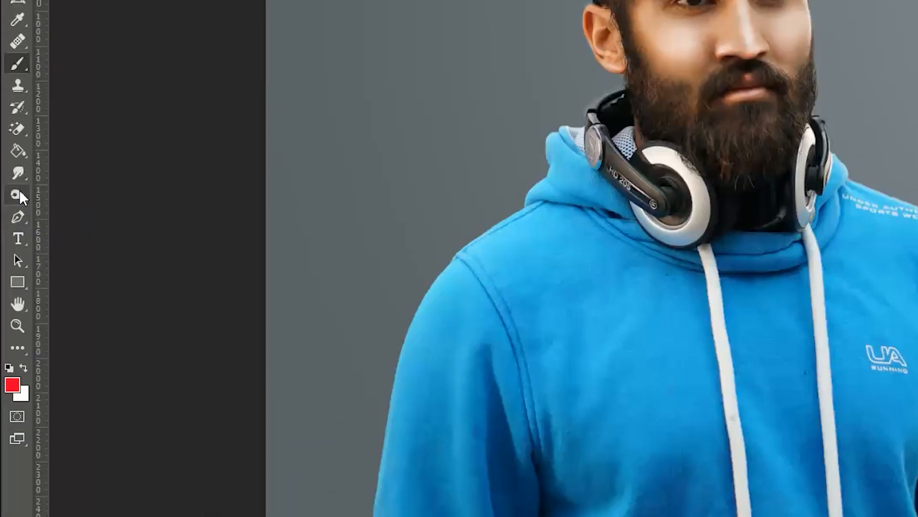
{"action": "right_click", "coordinate": [19, 195]}
{"action": "left_click", "coordinate": [40, 221]}
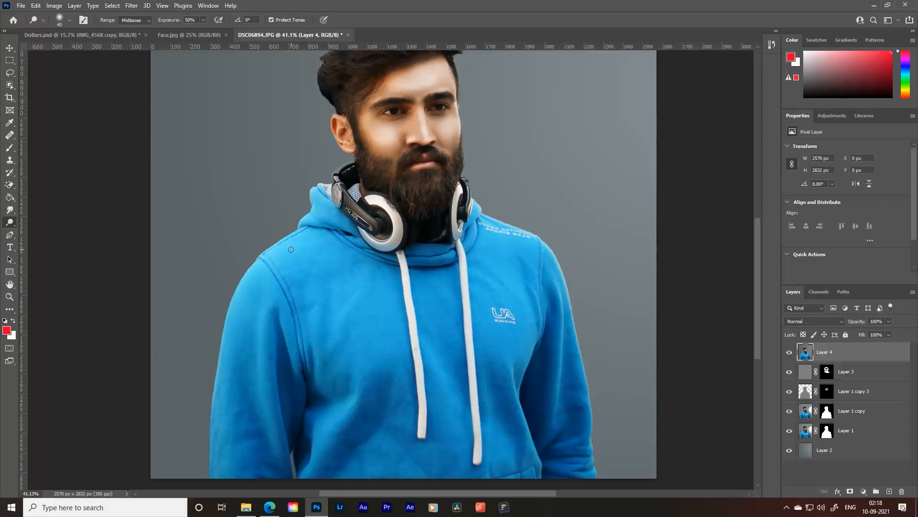
{"action": "mouse_move", "coordinate": [289, 248]}
{"action": "left_mouse_down"}
{"action": "mouse_move", "coordinate": [302, 241]}
{"action": "mouse_move", "coordinate": [263, 254]}
{"action": "mouse_move", "coordinate": [261, 392]}
{"action": "mouse_move", "coordinate": [268, 421]}
{"action": "mouse_move", "coordinate": [270, 364]}
{"action": "mouse_move", "coordinate": [280, 453]}
{"action": "left_mouse_up"}
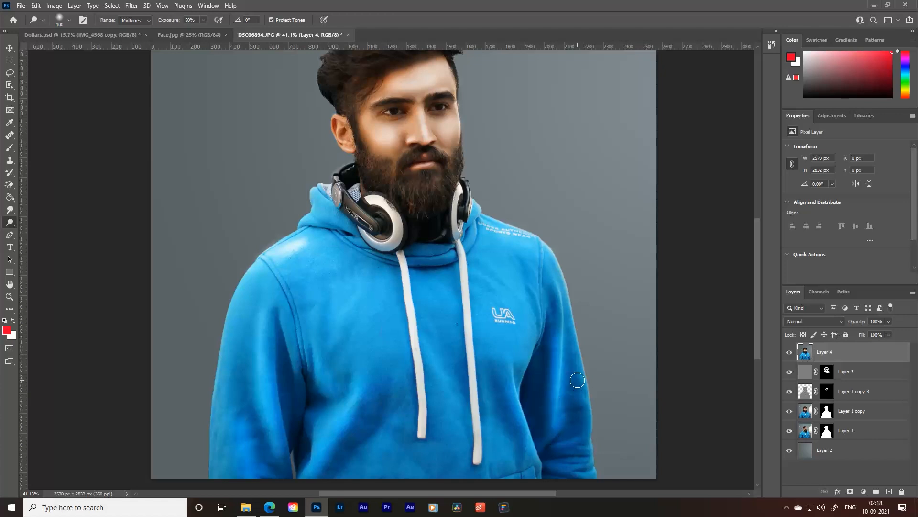
{"action": "left_click_drag", "start_coordinate": [578, 379], "coordinate": [578, 457]}
Darken the hoodie's shaded folds around the collar beneath the headphones on Layer 4 with the Burn tool.
{"action": "right_click", "coordinate": [13, 222]}
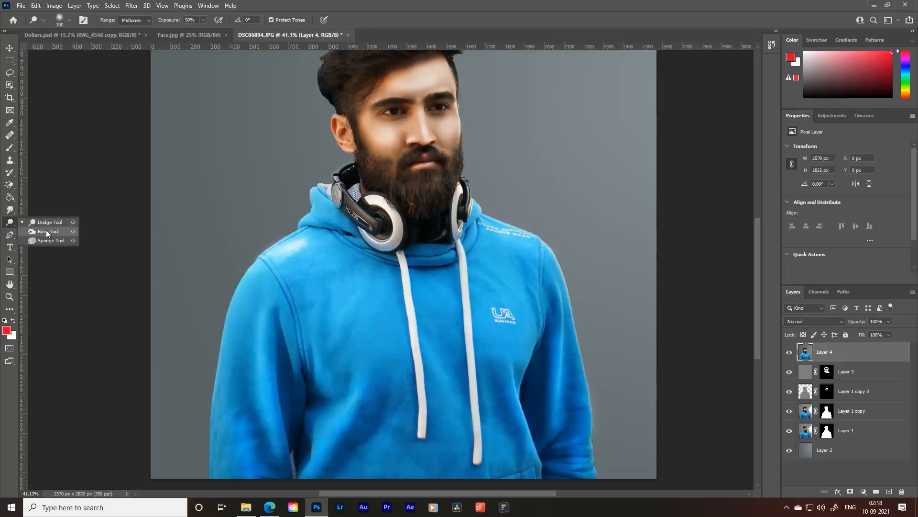
{"action": "left_click", "coordinate": [38, 231]}
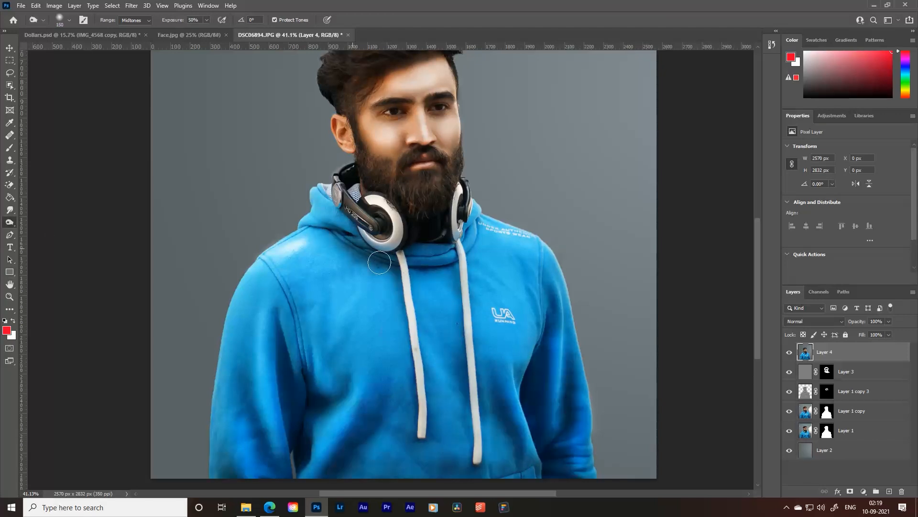
{"action": "mouse_move", "coordinate": [373, 258]}
{"action": "left_mouse_down"}
{"action": "mouse_move", "coordinate": [442, 261]}
{"action": "mouse_move", "coordinate": [483, 246]}
{"action": "mouse_move", "coordinate": [471, 228]}
{"action": "mouse_move", "coordinate": [343, 237]}
{"action": "mouse_move", "coordinate": [353, 233]}
{"action": "mouse_move", "coordinate": [333, 223]}
{"action": "mouse_move", "coordinate": [414, 248]}
{"action": "left_mouse_up"}
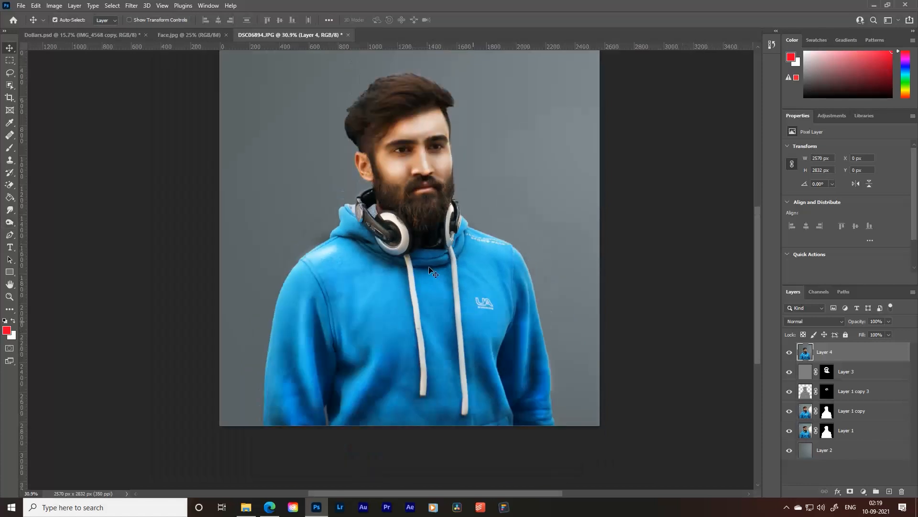
Lower the opacity of Layer 4 to 34% to soften the dodging and burning on face and hoodie.
{"action": "scroll", "coordinate": [474, 275], "scroll_direction": "up", "scroll_amount": 3}
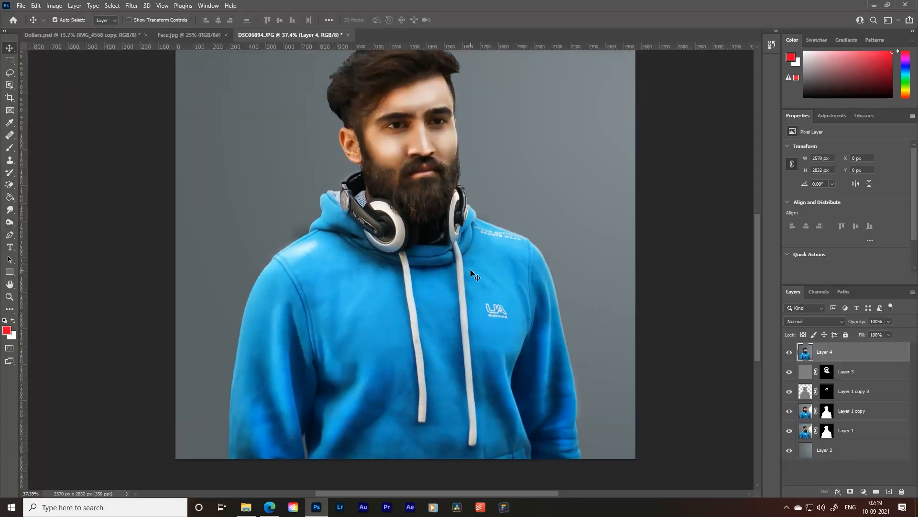
{"action": "scroll", "coordinate": [539, 304], "scroll_direction": "down", "scroll_amount": 2}
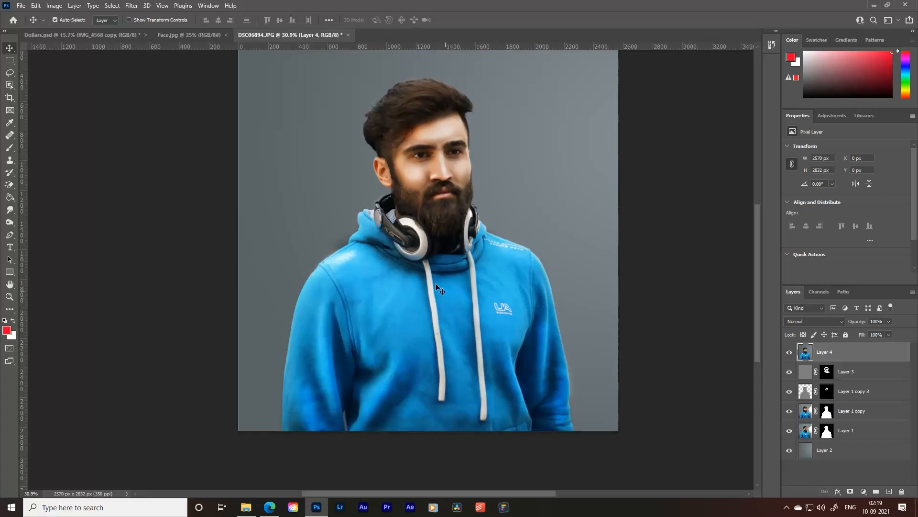
{"action": "left_click_drag", "start_coordinate": [860, 331], "coordinate": [860, 332]}
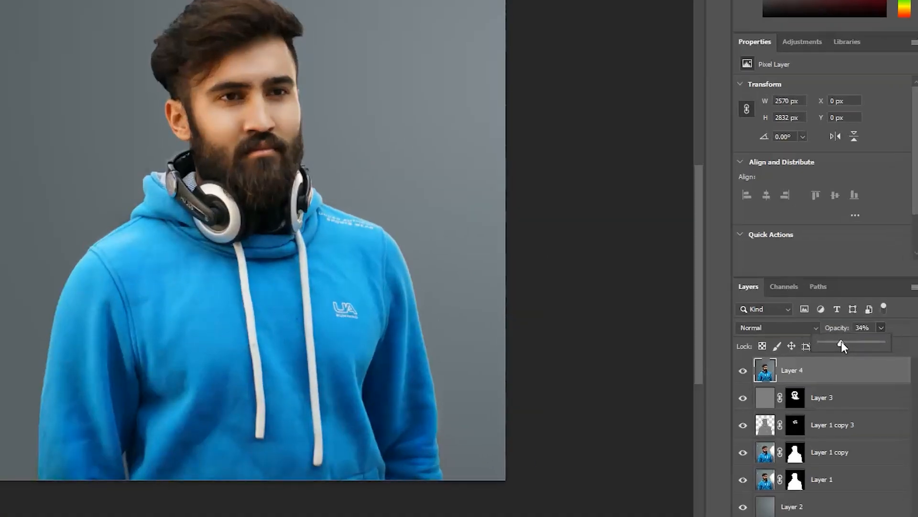
Toggle the visibility of Layer 4 repeatedly to compare the portrait with and without the dodging and burning.
{"action": "left_click", "coordinate": [744, 371]}
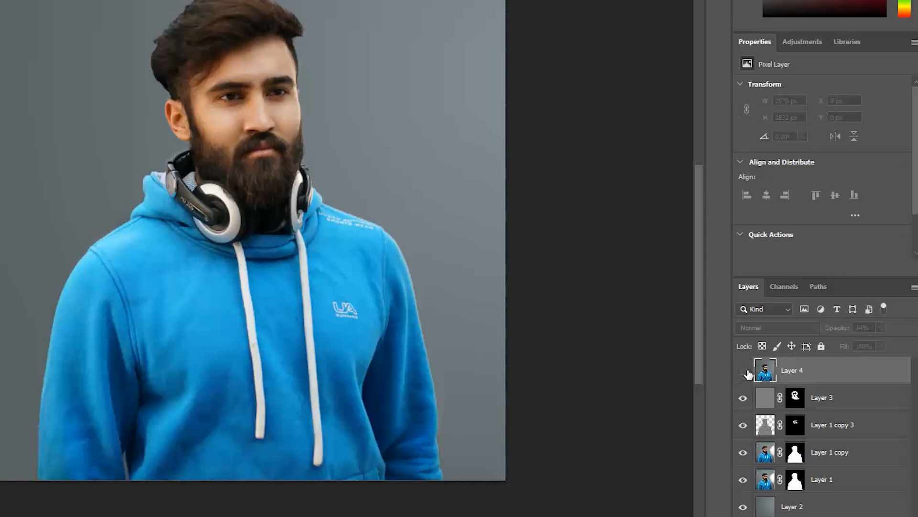
{"action": "left_click", "coordinate": [743, 370]}
{"action": "left_click", "coordinate": [743, 371]}
{"action": "left_click", "coordinate": [744, 371]}
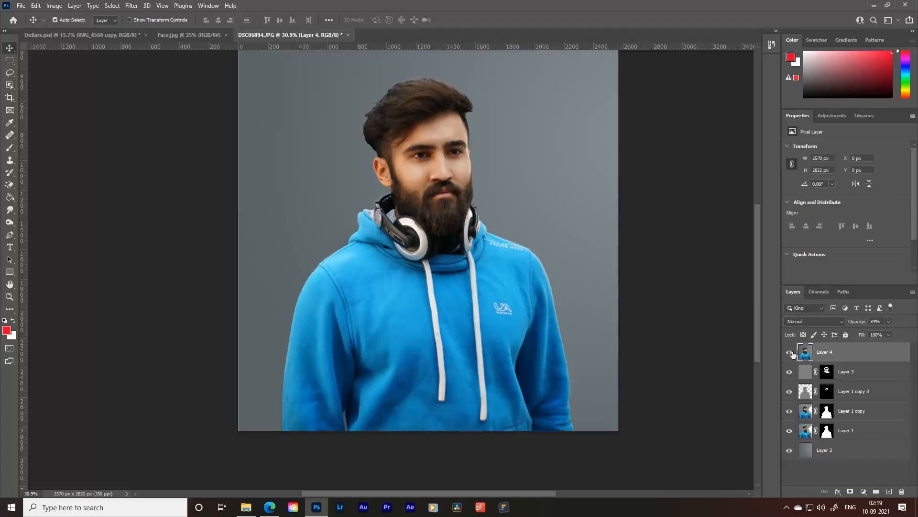
{"action": "left_click", "coordinate": [792, 353]}
{"action": "left_click", "coordinate": [791, 352]}
{"action": "left_click", "coordinate": [793, 354]}
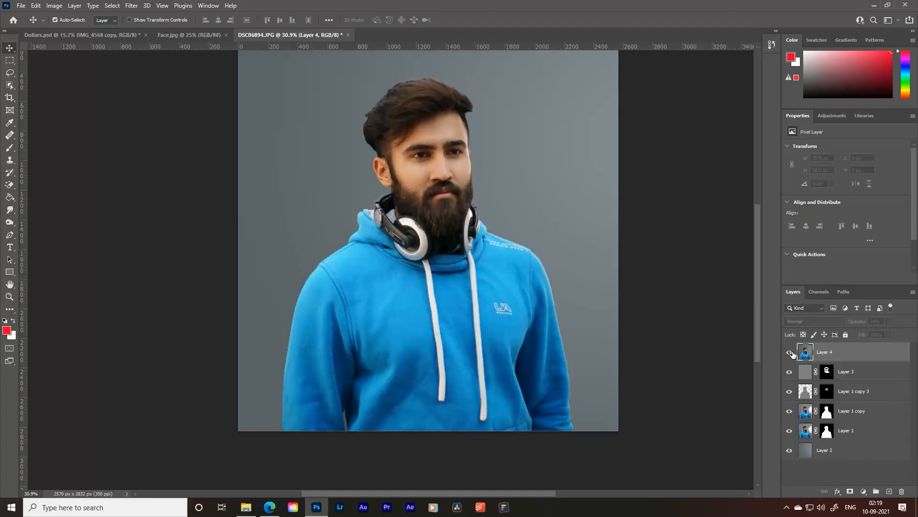
{"action": "left_click", "coordinate": [793, 354]}
{"action": "left_click", "coordinate": [793, 354]}
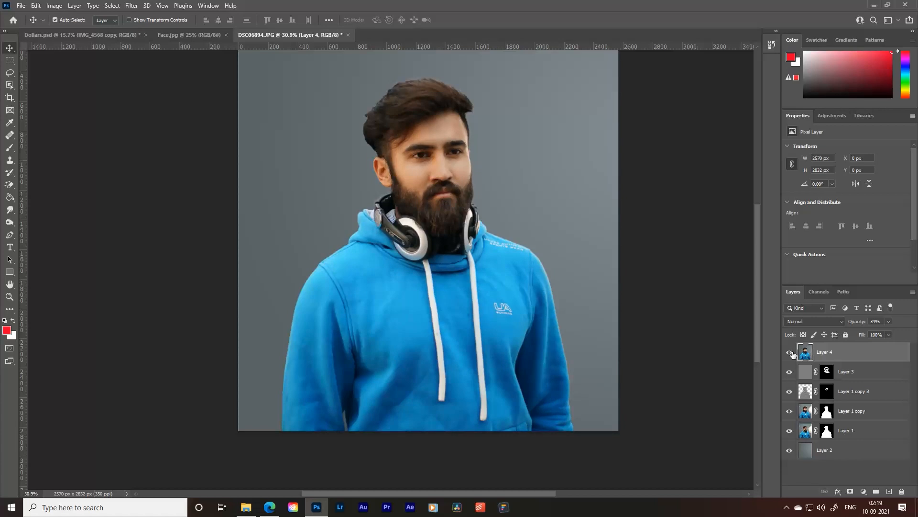
{"action": "left_click", "coordinate": [792, 354]}
Deselect the layers, then hide and restore Layer 1 copy through Layer 4 together to compare the portrait before and after retouching.
{"action": "left_click", "coordinate": [690, 327]}
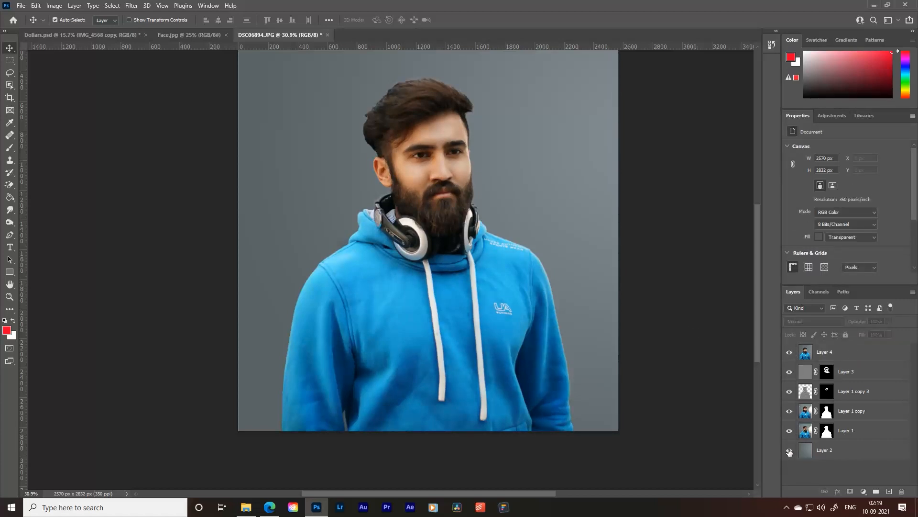
{"action": "left_click_drag", "start_coordinate": [792, 412], "coordinate": [792, 353]}
{"action": "key", "text": "ctrl+z"}
{"action": "key", "text": "ctrl+shift+z"}
{"action": "key", "text": "ctrl+z"}
{"action": "scroll", "coordinate": [435, 147], "scroll_direction": "up", "scroll_amount": 4}
{"action": "scroll", "coordinate": [443, 158], "scroll_direction": "down", "scroll_amount": 3}
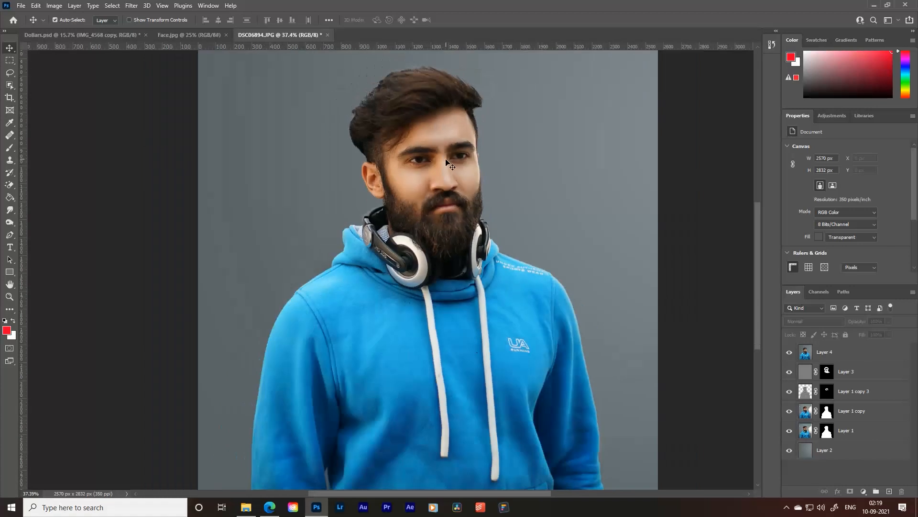
{"action": "key", "text": "ctrl+z"}
{"action": "key", "text": "ctrl+shift+z"}
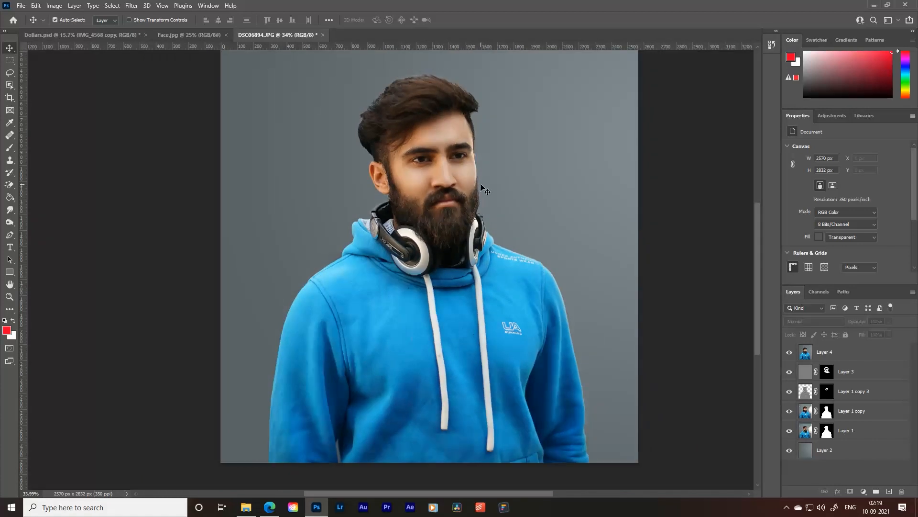